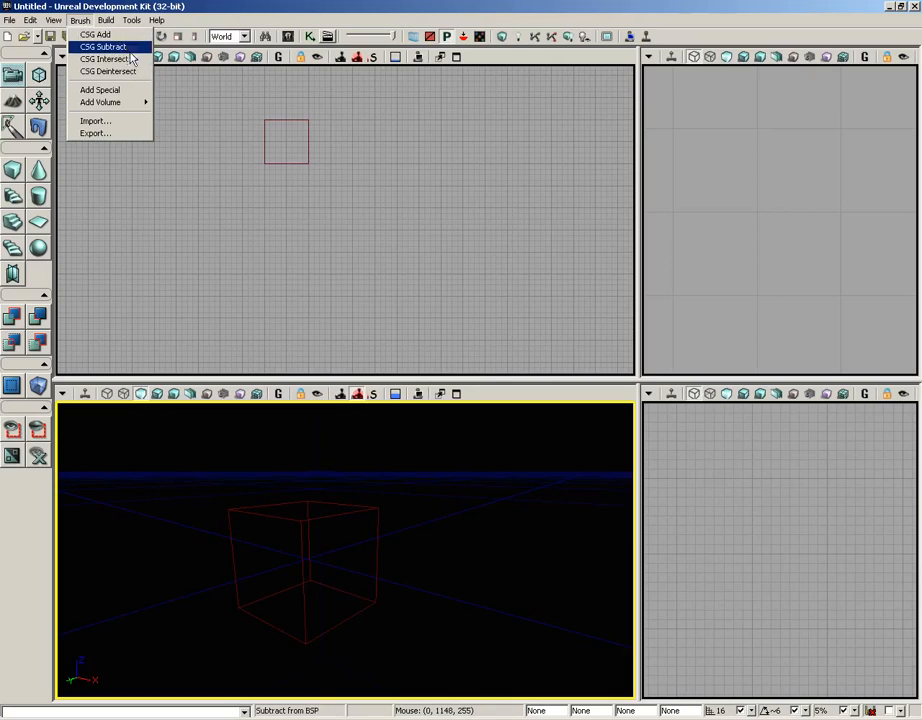
Step: Start a new level with the Additive geometry style
click(79, 24)
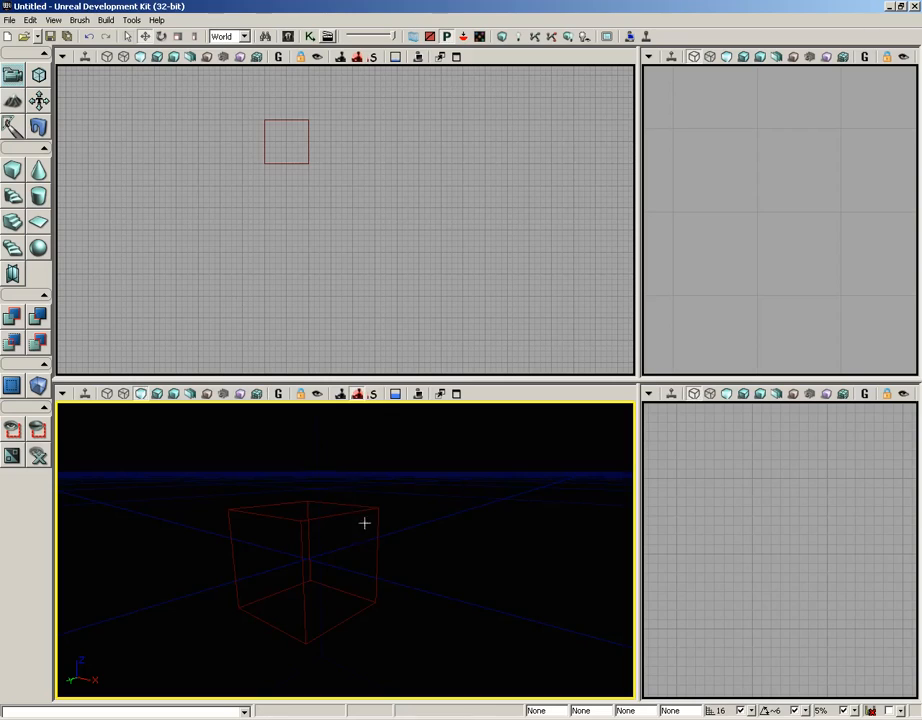
drag(365, 523, 424, 510)
right_drag(424, 510, 467, 530)
drag(467, 535, 456, 481)
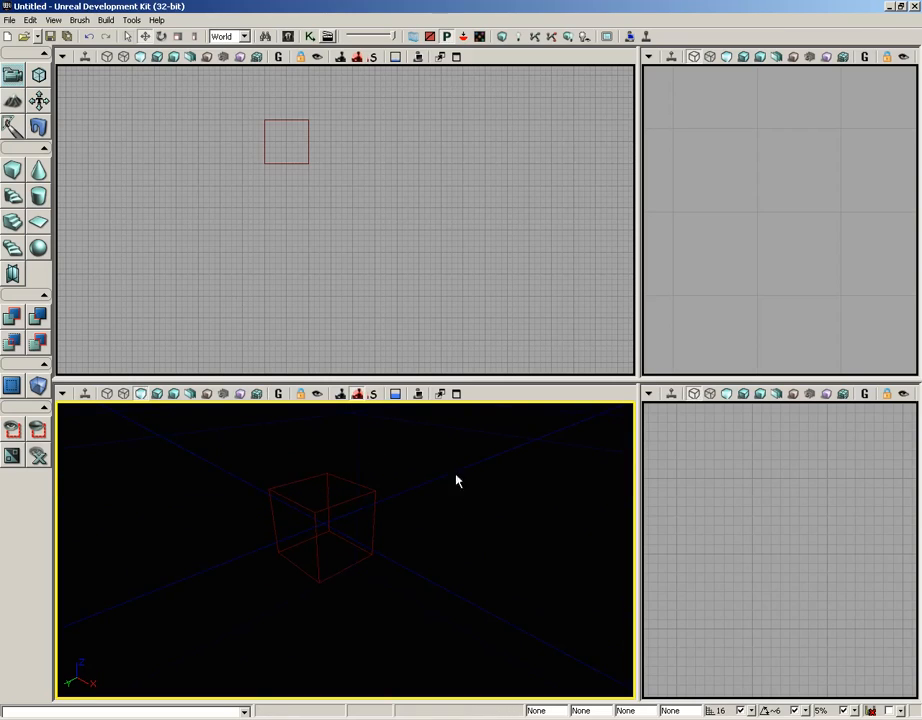
click(10, 20)
click(14, 34)
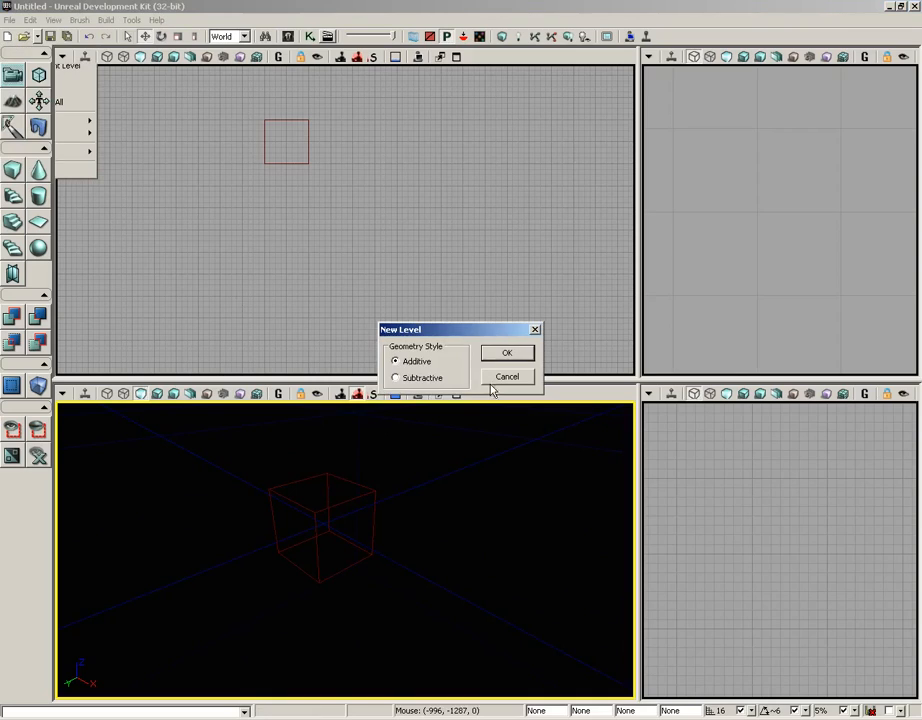
click(507, 352)
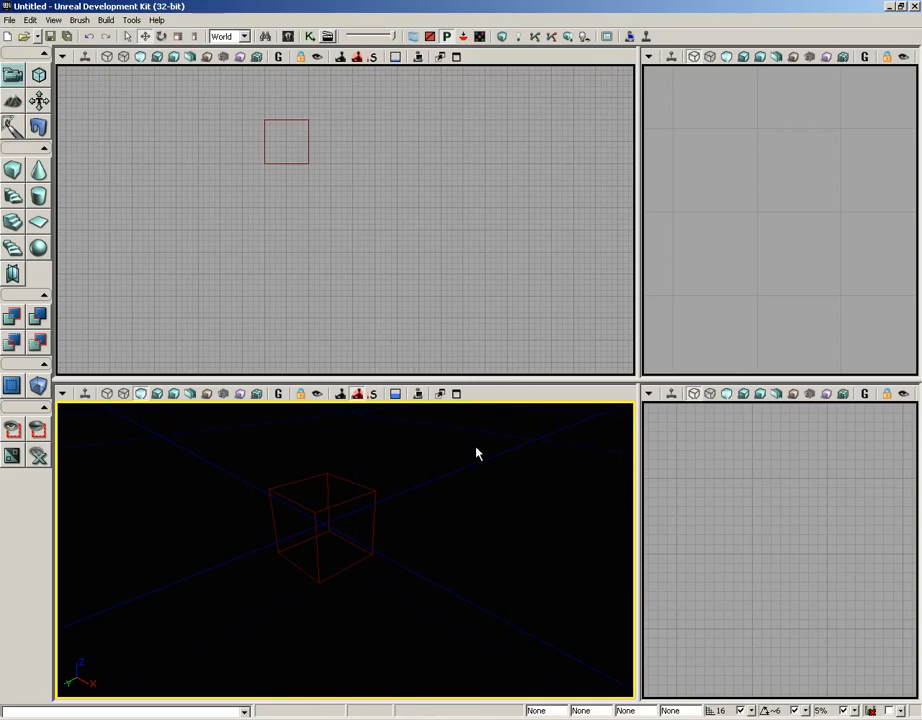
Step: Add the builder brush cube to the level as solid geometry with CSG Add
drag(475, 451, 475, 549)
click(78, 21)
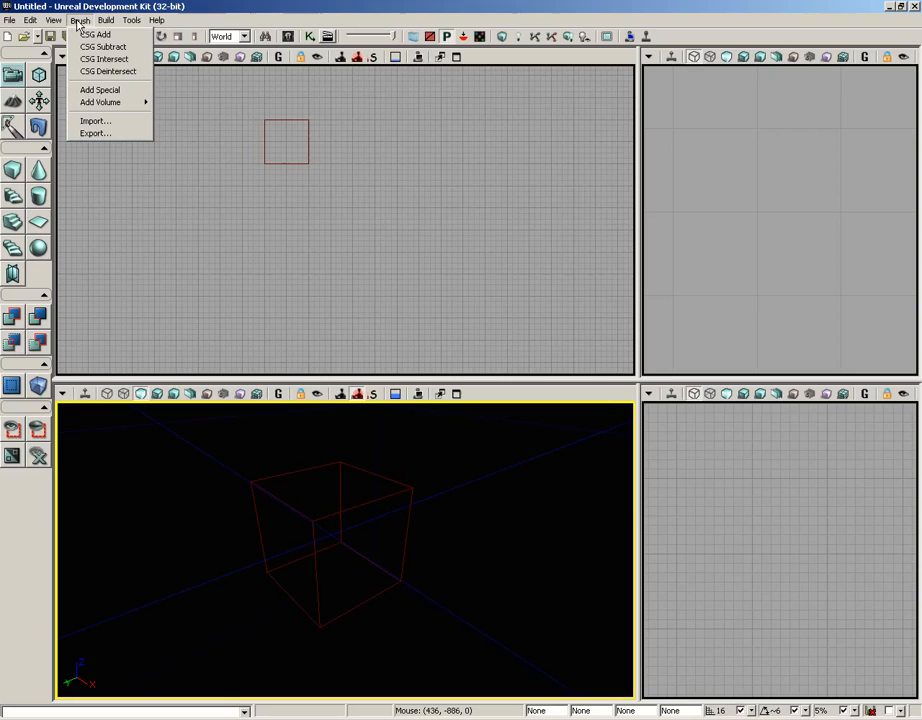
click(123, 39)
Step: Move the builder brush beside the first cube and add a second cube with CSG Add
drag(488, 522, 514, 524)
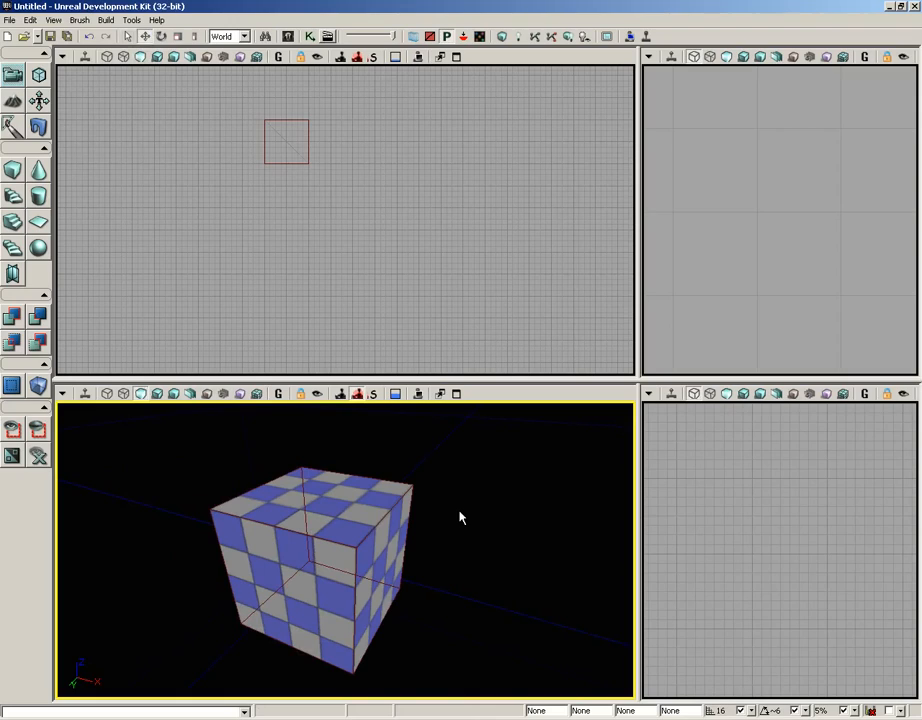
drag(467, 511, 467, 528)
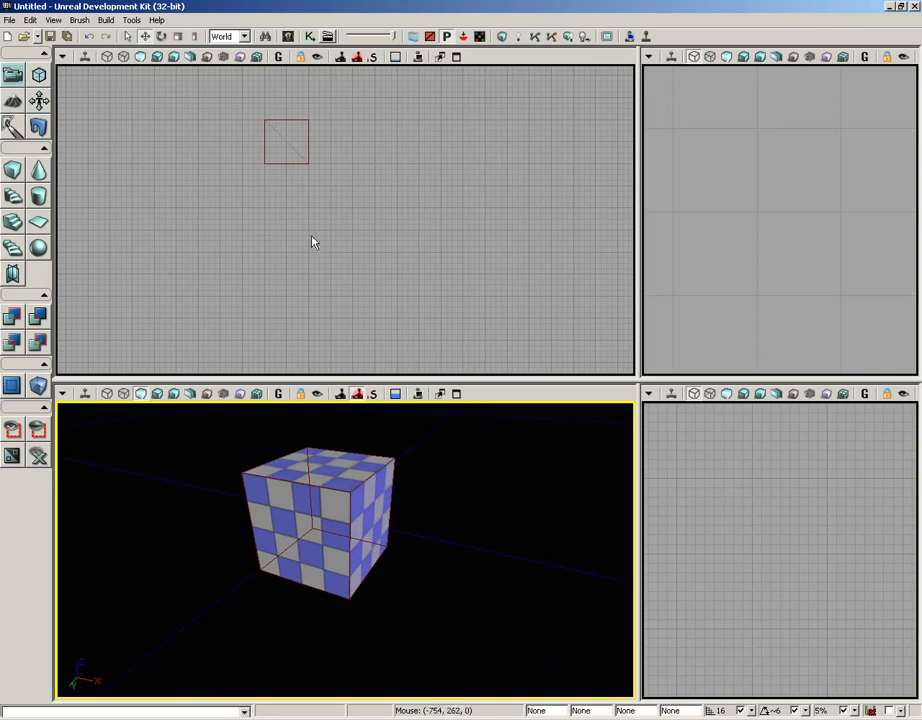
click(306, 163)
mouse_move(354, 197)
mouse_down()
mouse_move(354, 269)
mouse_move(405, 260)
mouse_up()
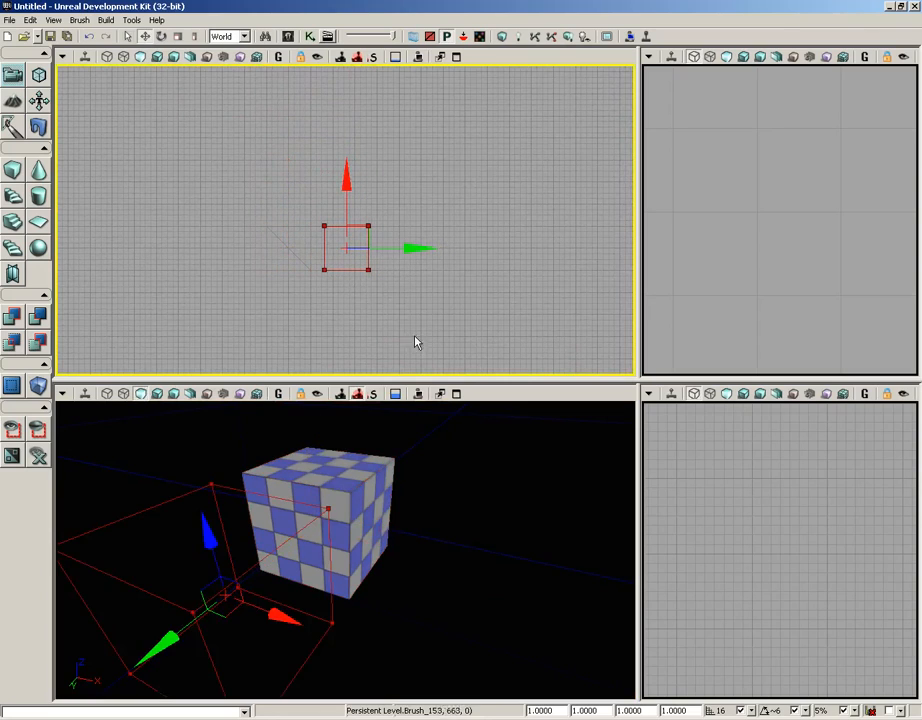
mouse_move(420, 513)
mouse_down()
mouse_move(549, 500)
mouse_move(584, 531)
mouse_move(453, 504)
mouse_move(636, 492)
mouse_move(552, 488)
mouse_move(562, 486)
mouse_up()
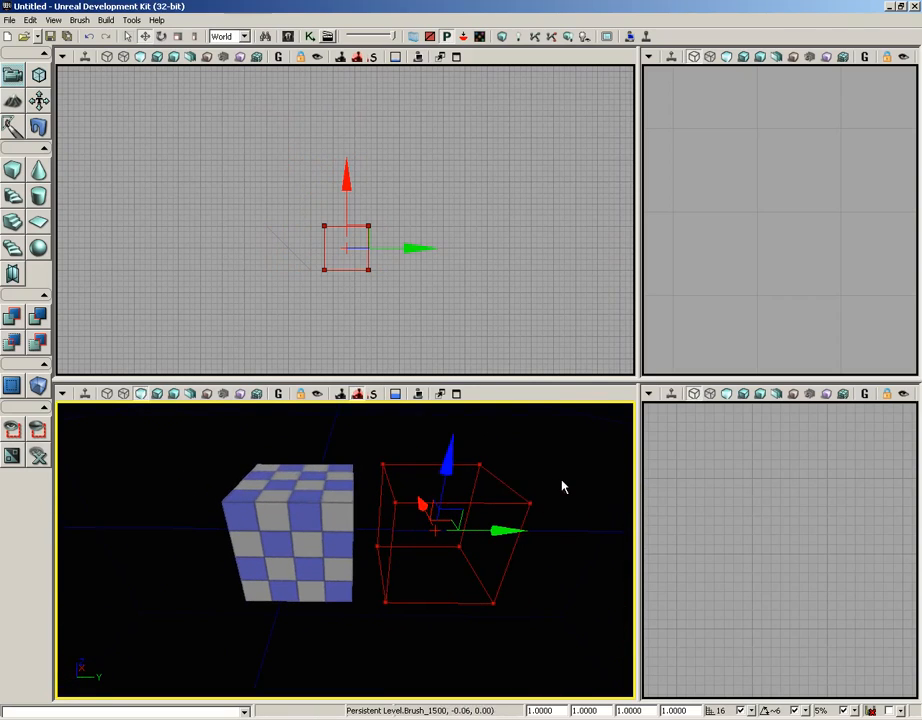
click(77, 22)
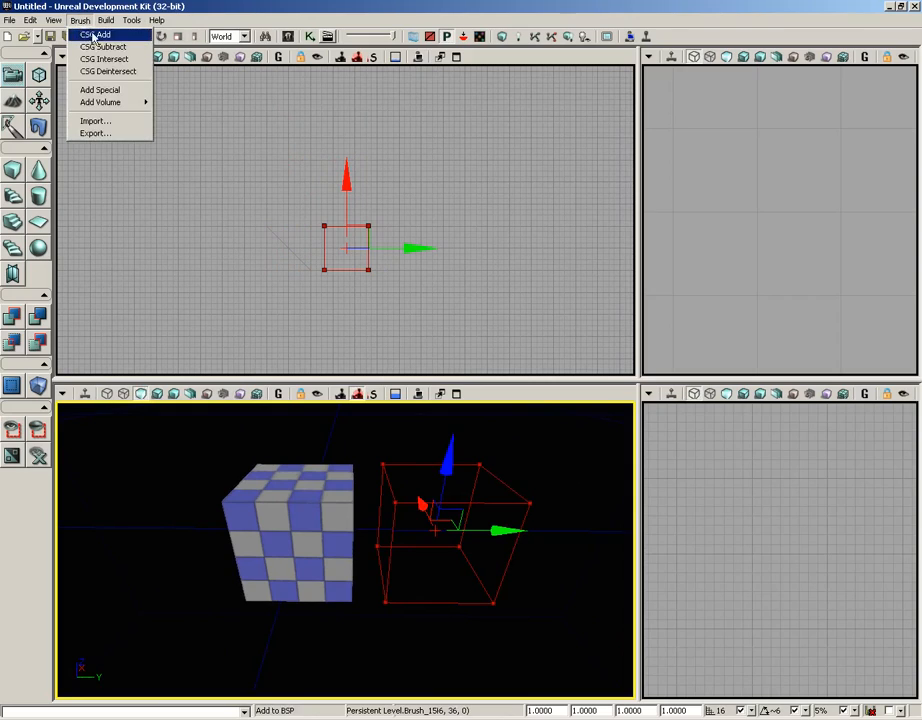
click(90, 33)
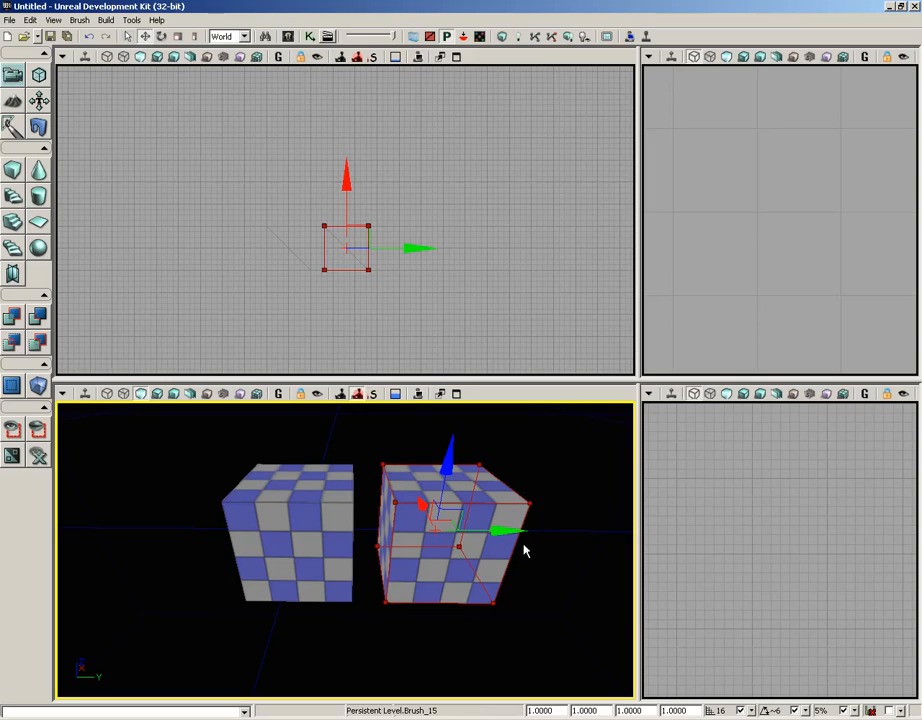
Step: Move the builder brush between and above the two cubes, then carve it out with CSG Subtract
drag(515, 531, 440, 530)
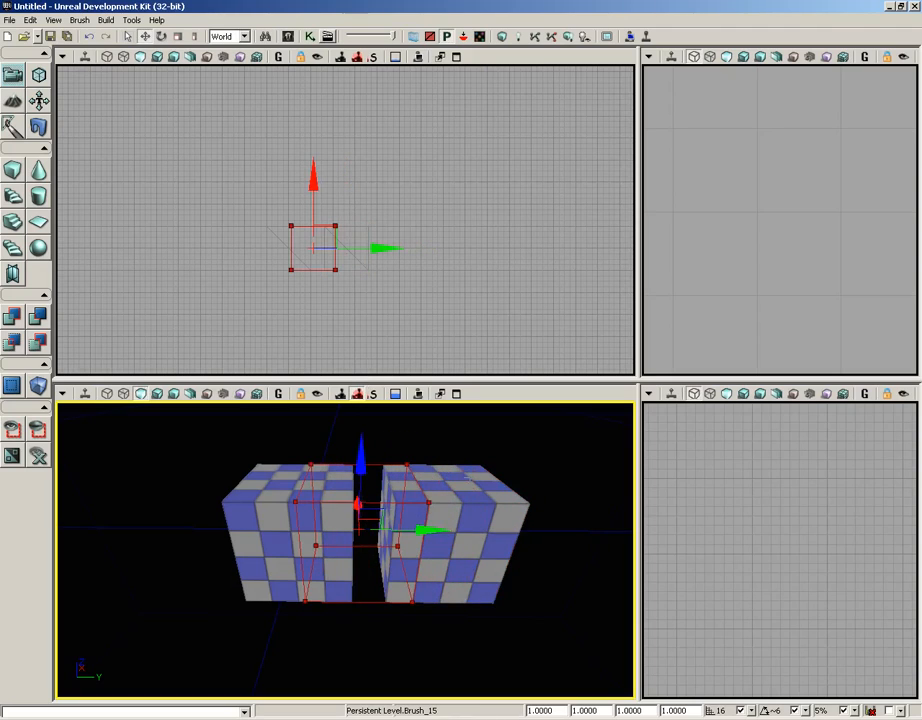
drag(360, 452, 356, 401)
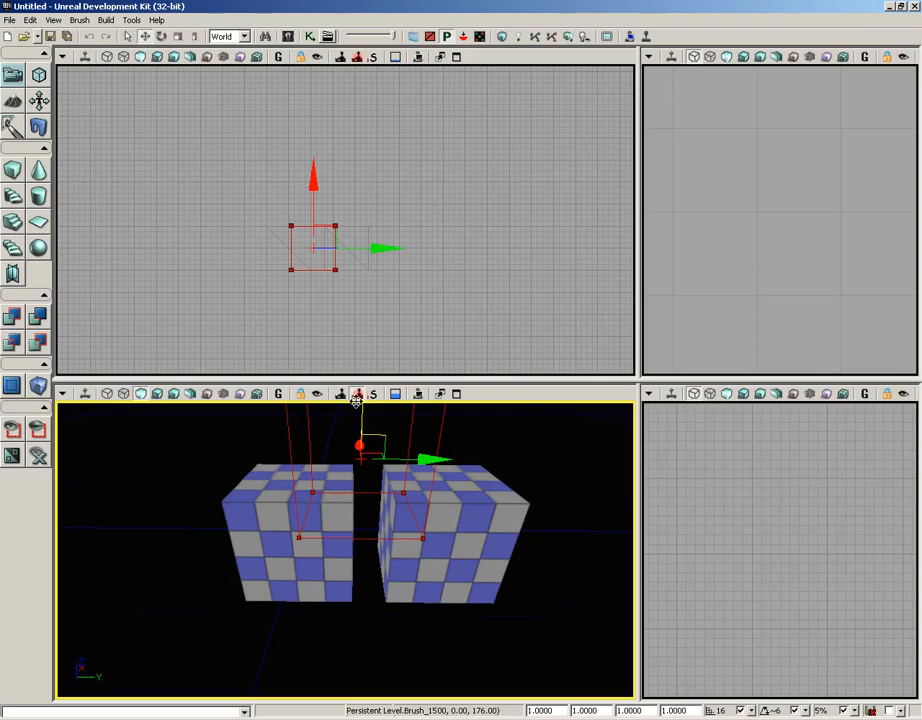
right_drag(556, 478, 555, 461)
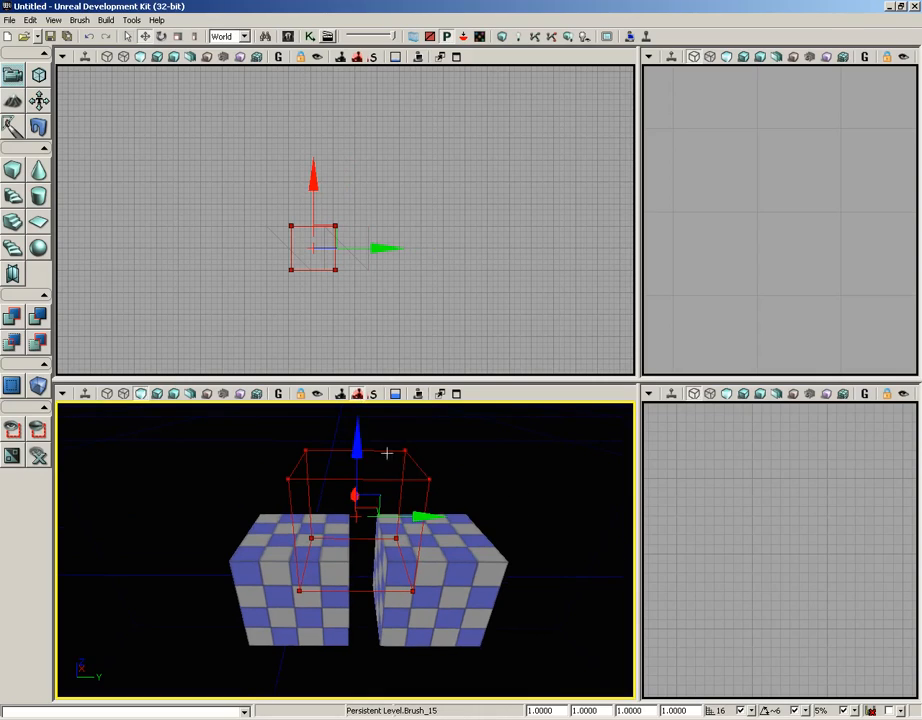
mouse_move(525, 442)
right_down()
mouse_move(527, 488)
mouse_move(524, 432)
mouse_move(525, 440)
right_up()
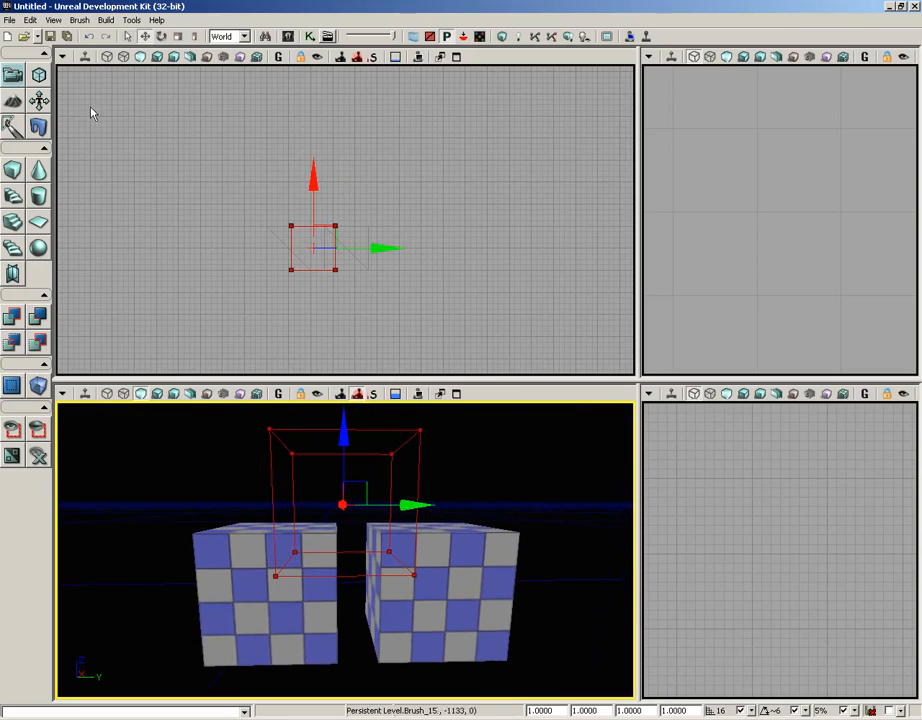
click(79, 20)
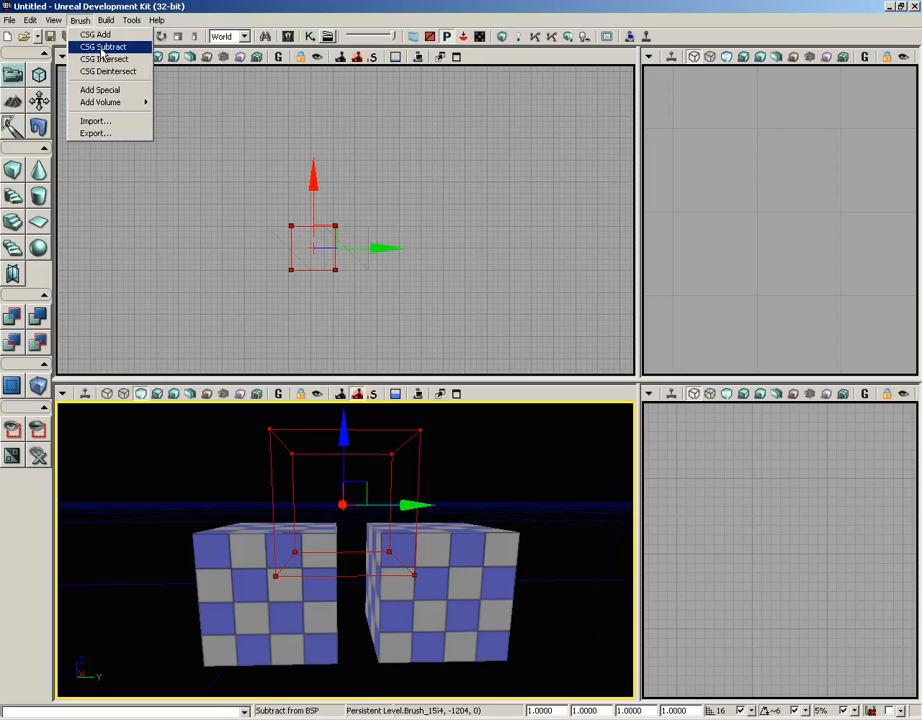
click(102, 48)
mouse_move(505, 461)
mouse_down()
mouse_move(445, 477)
mouse_move(476, 442)
mouse_up()
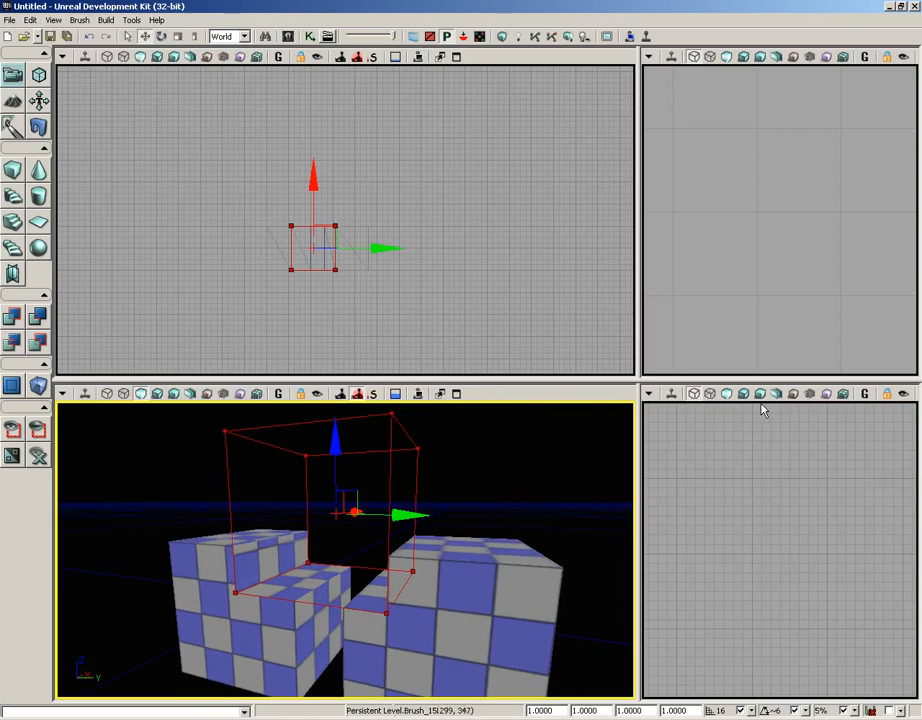
Step: Move the builder brush away from the cubes toward the upper right in the side view
drag(741, 322, 643, 70)
mouse_move(797, 473)
mouse_down()
mouse_move(739, 457)
mouse_move(710, 405)
mouse_move(726, 572)
mouse_move(864, 559)
mouse_move(854, 548)
mouse_move(829, 602)
mouse_up()
scroll(801, 555, up, 6)
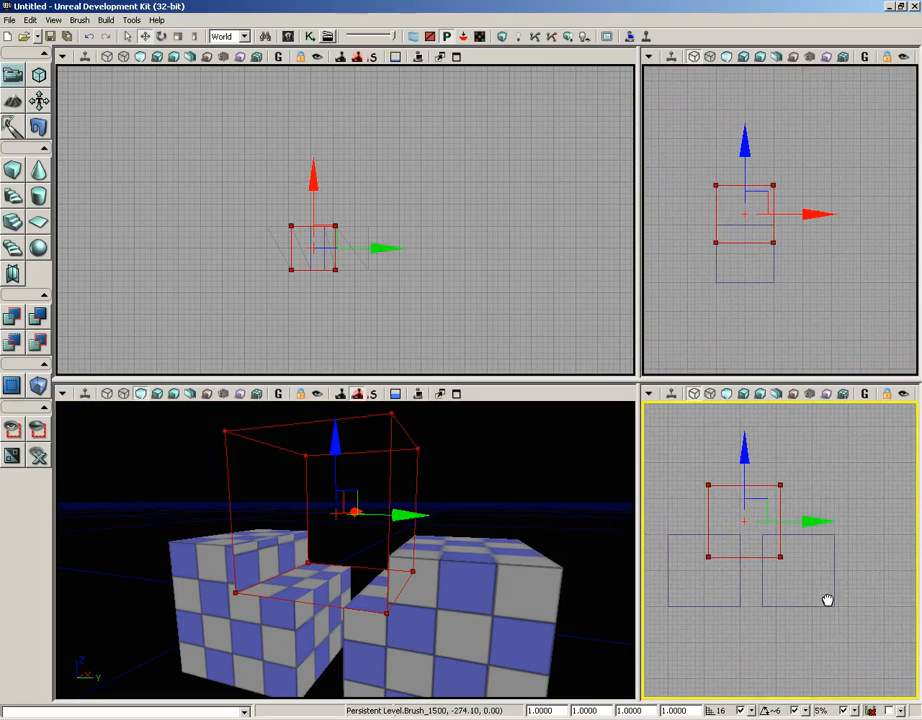
mouse_move(766, 508)
mouse_down()
mouse_move(780, 521)
mouse_move(875, 465)
mouse_up()
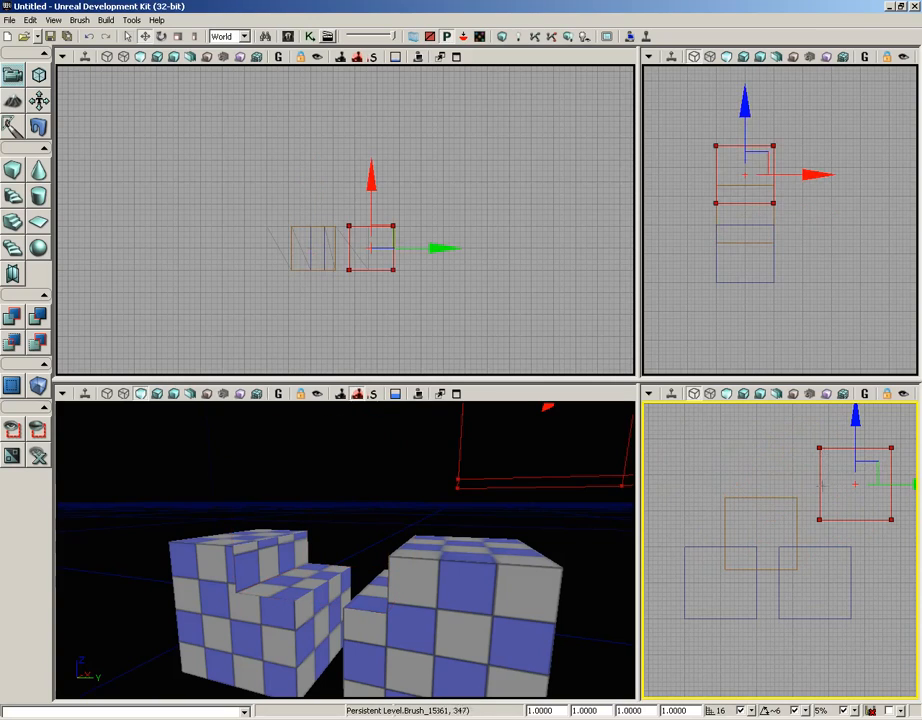
Step: Select the additive and subtractive brushes in turn to inspect them, resizing the viewports
drag(640, 490, 313, 470)
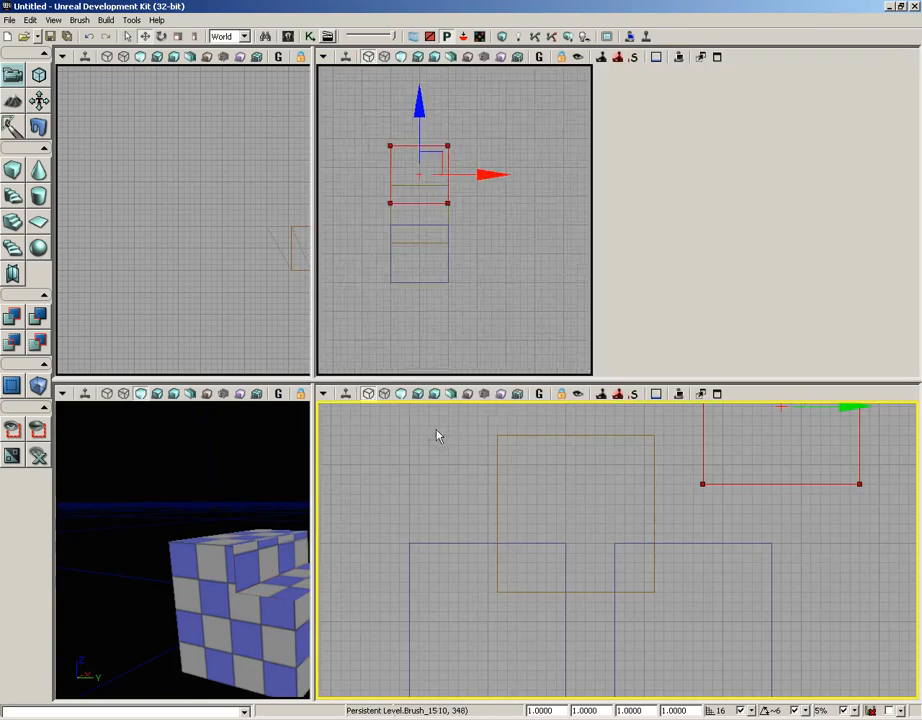
drag(510, 381, 505, 228)
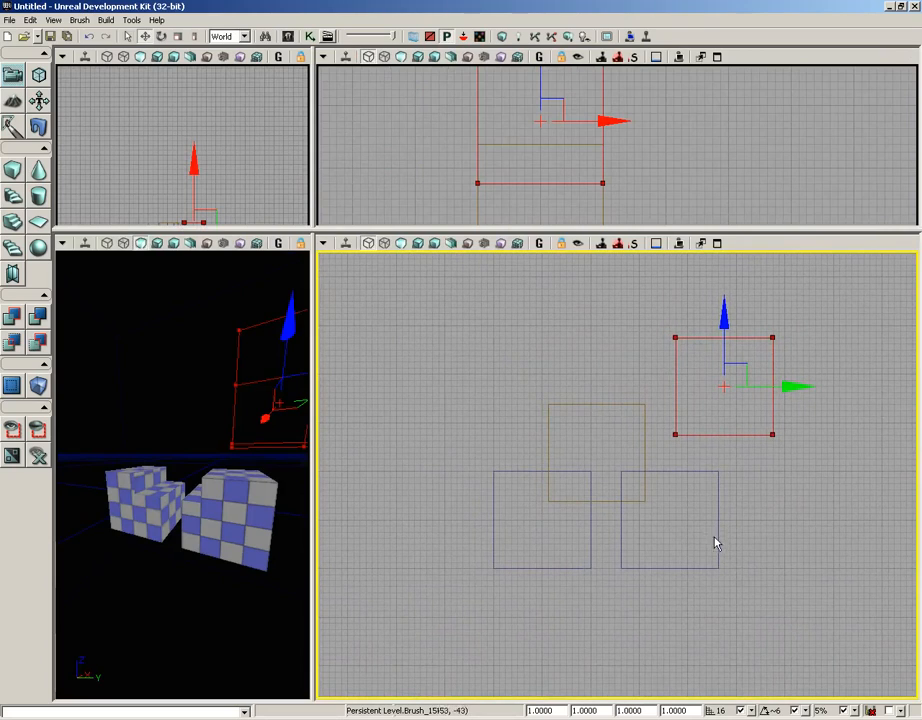
click(581, 569)
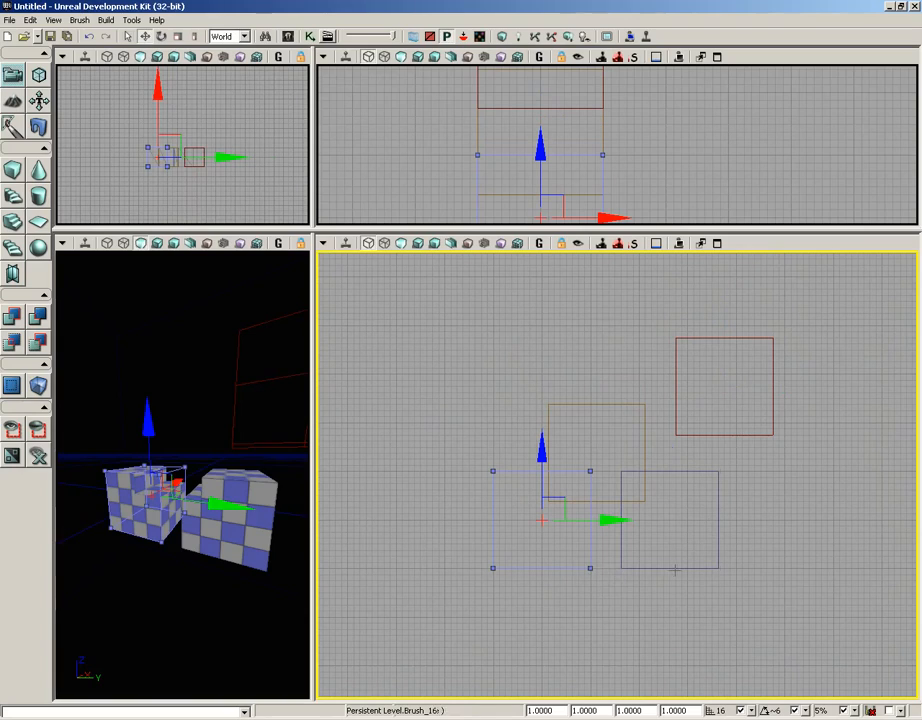
click(675, 569)
click(576, 404)
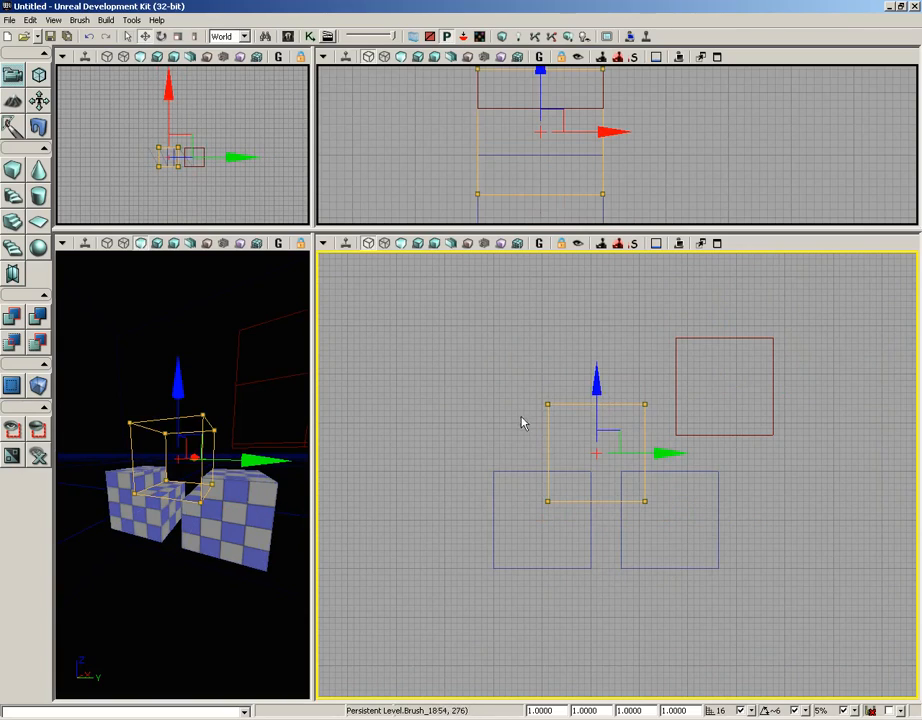
drag(154, 582, 204, 553)
drag(313, 551, 570, 551)
mouse_move(424, 594)
mouse_down()
mouse_move(350, 685)
mouse_move(353, 599)
mouse_up()
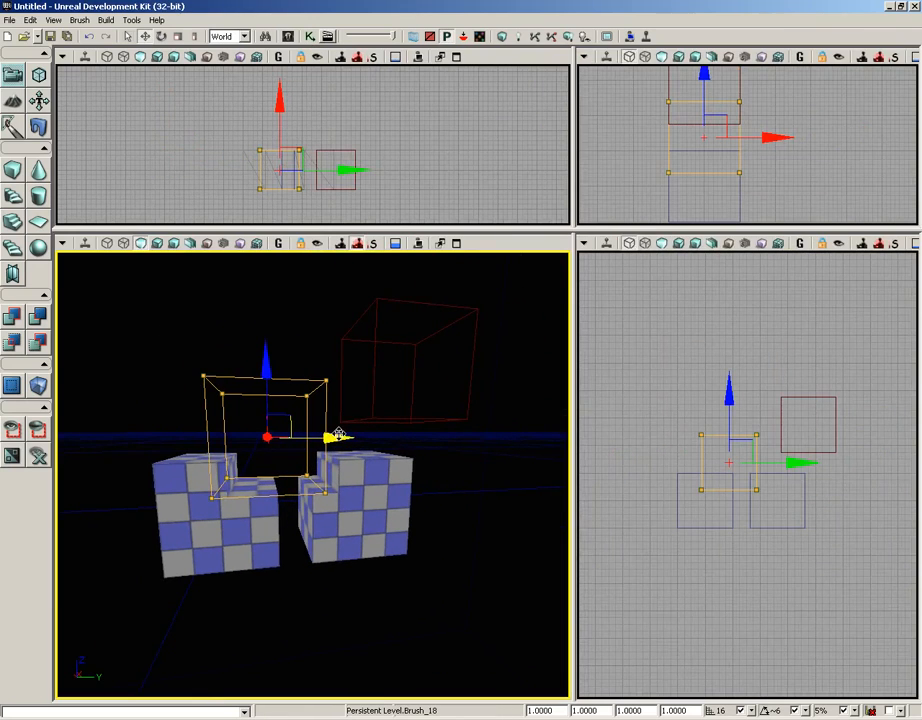
mouse_move(336, 434)
mouse_down()
mouse_move(356, 435)
mouse_move(339, 436)
mouse_up()
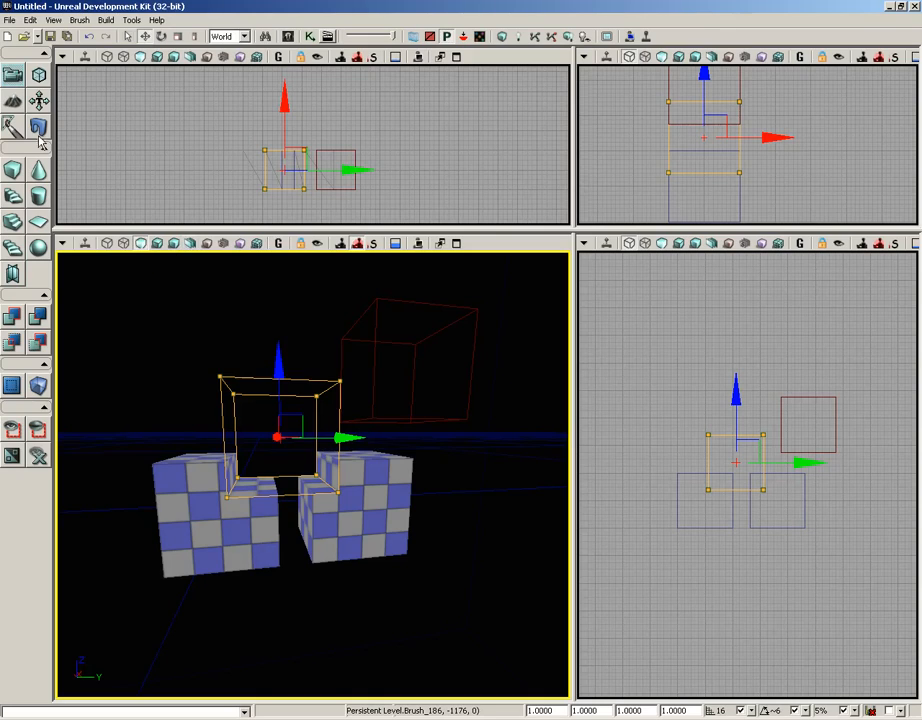
Step: Reselect the builder brush and move it down so it overlaps the right cube's upper corner
click(78, 20)
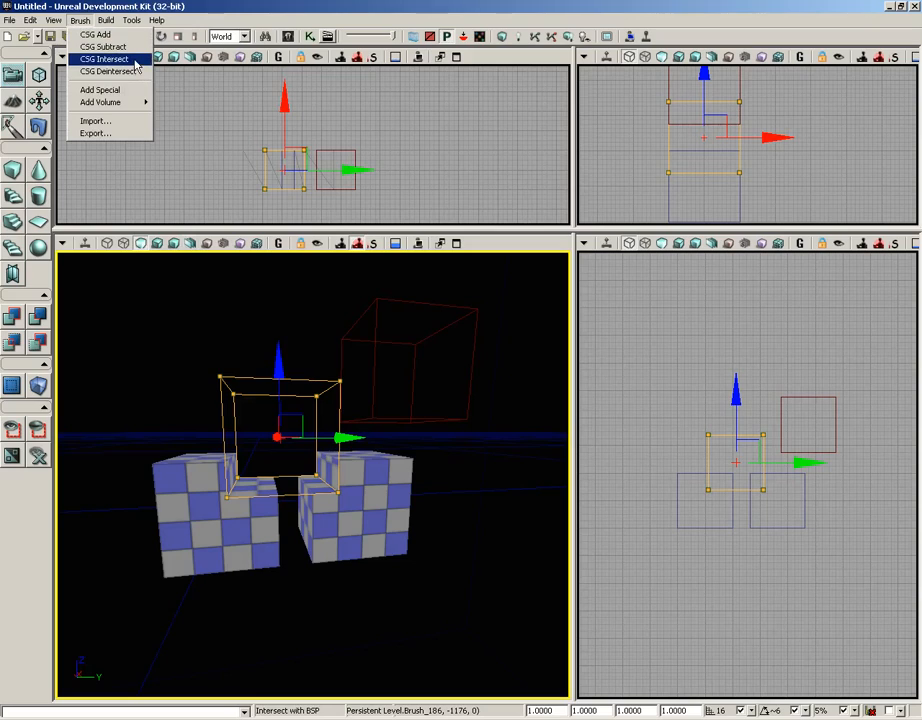
click(376, 330)
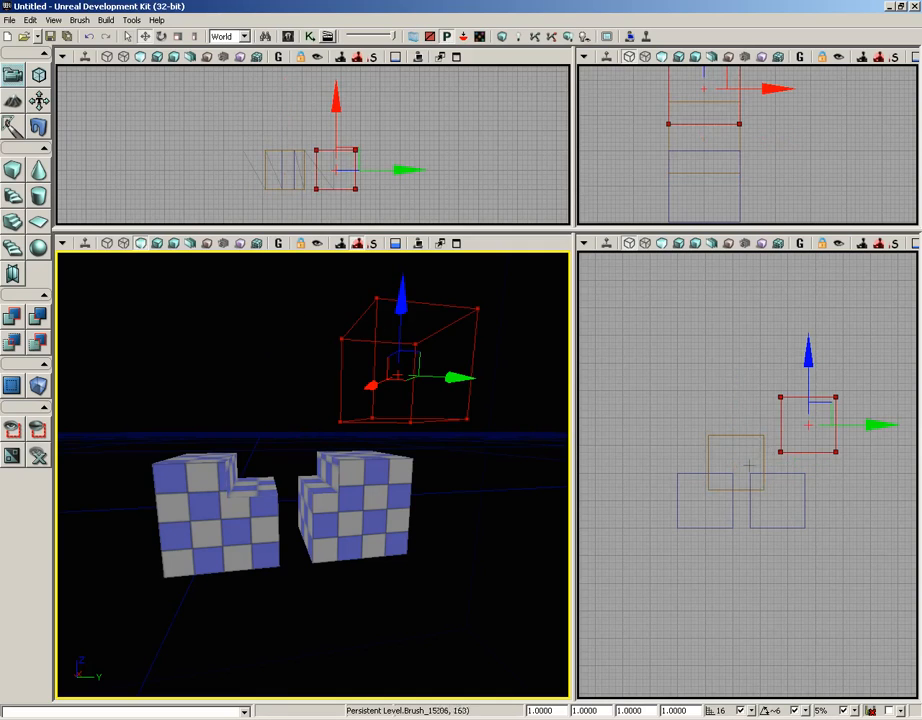
right_drag(746, 576, 688, 569)
scroll(681, 548, up, 5)
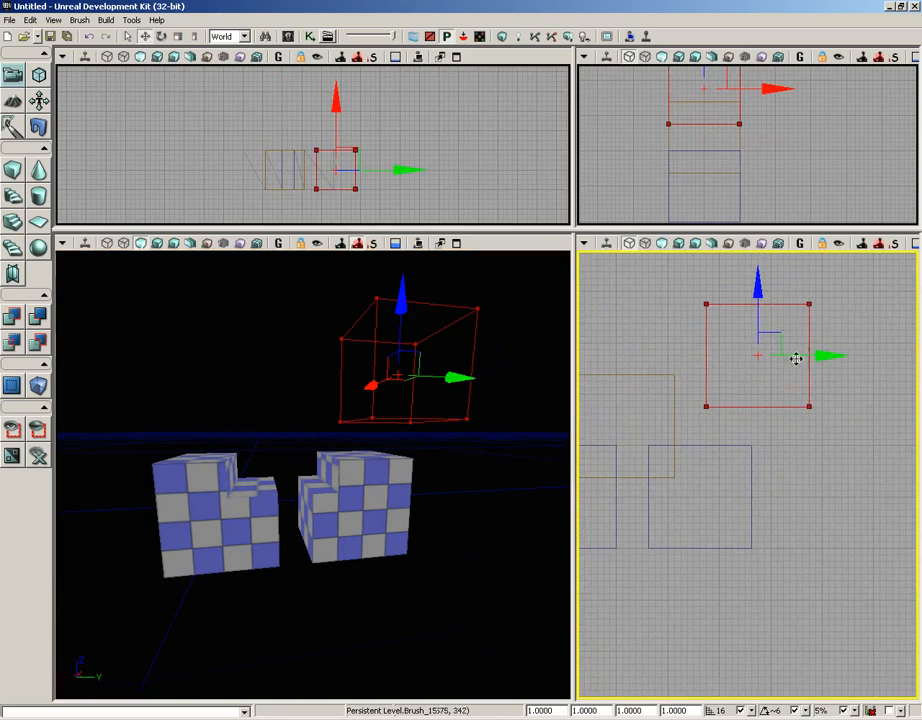
mouse_move(776, 333)
mouse_down()
mouse_move(799, 397)
mouse_move(779, 406)
mouse_up()
right_drag(801, 548, 787, 547)
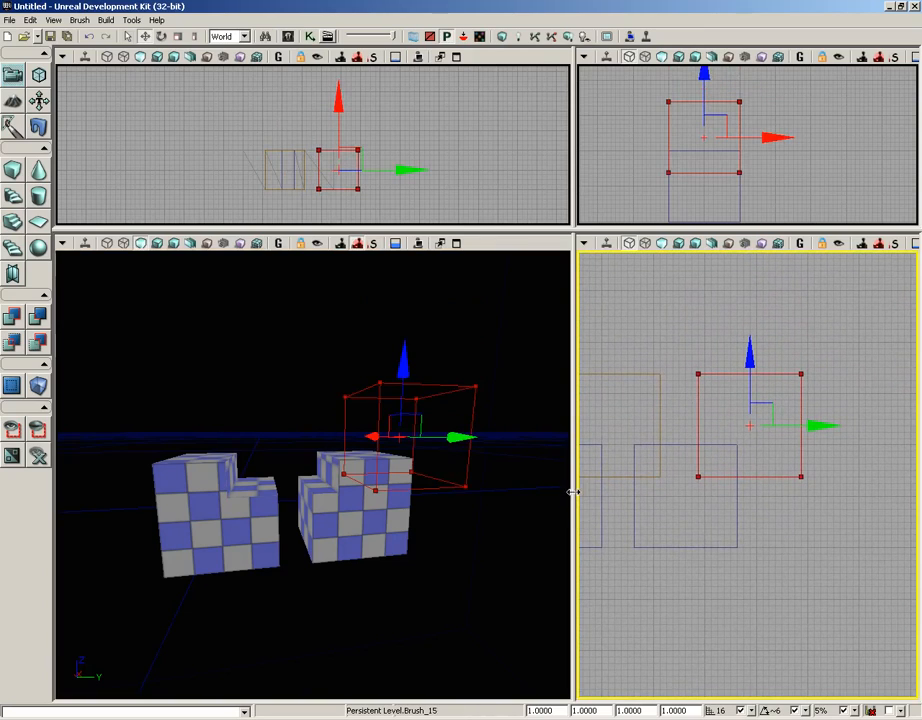
Step: Intersect the builder brush with the level geometry using CSG Intersect
drag(572, 488, 325, 488)
scroll(469, 397, down, 3)
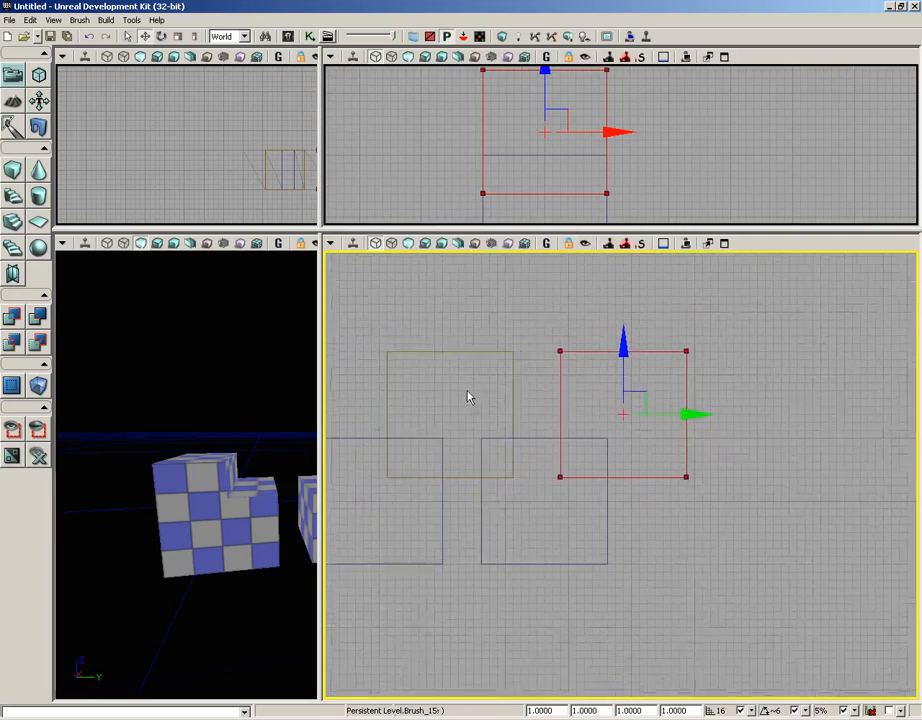
right_drag(679, 559, 675, 558)
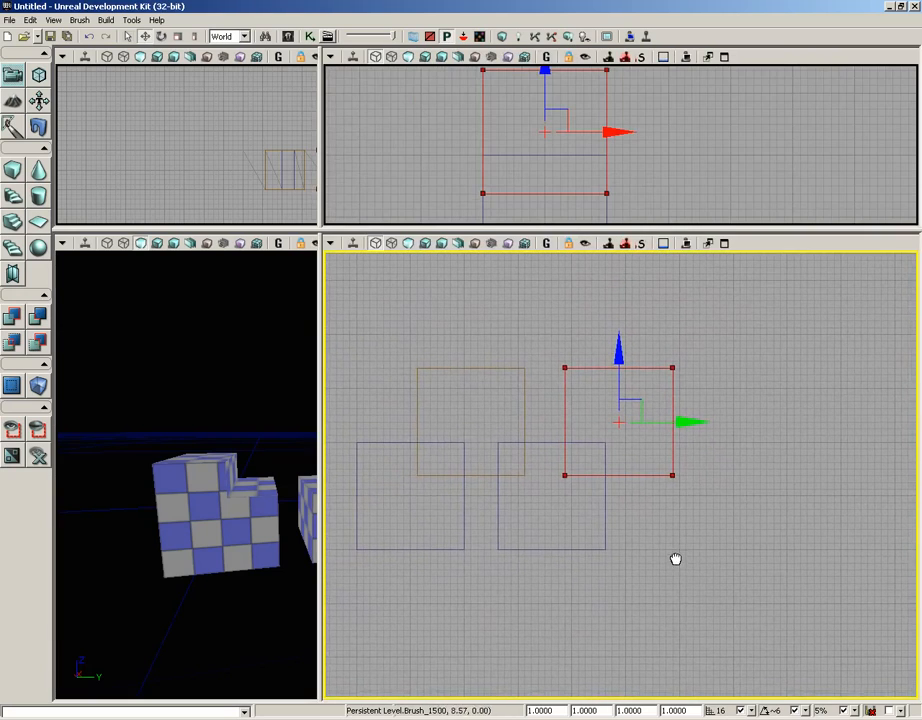
scroll(676, 555, down, 1)
click(54, 22)
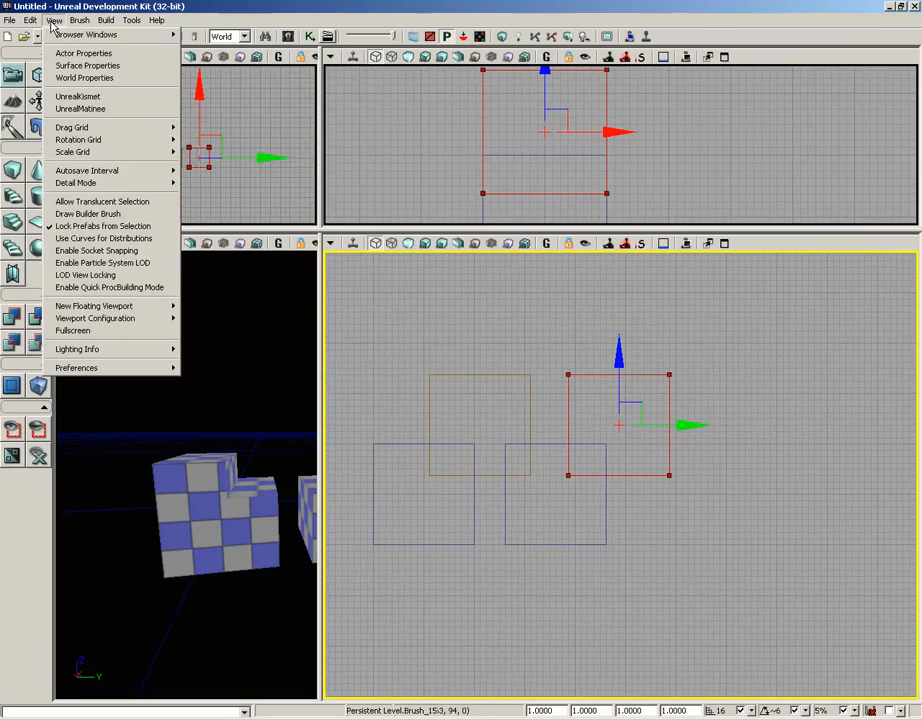
mouse_move(79, 20)
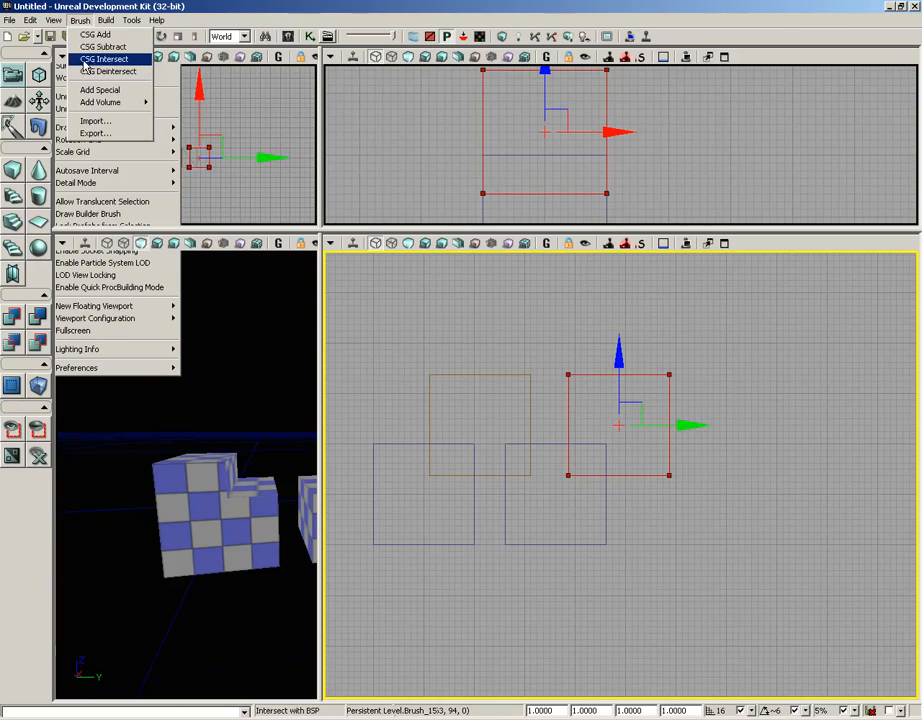
click(85, 60)
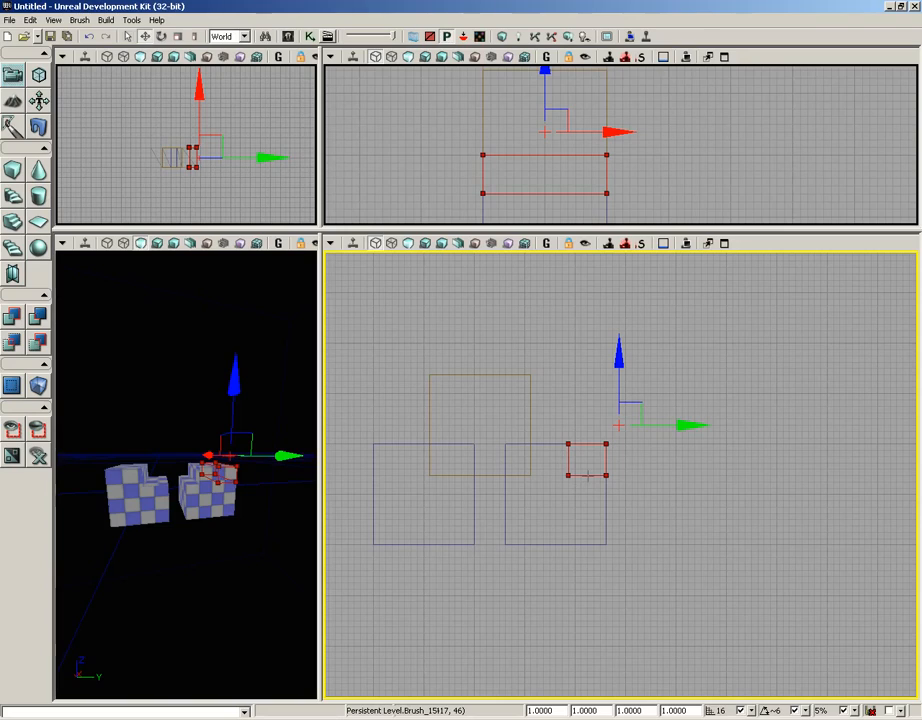
Step: Reset the builder brush to a default cube and apply CSG Deintersect with the level geometry
click(13, 173)
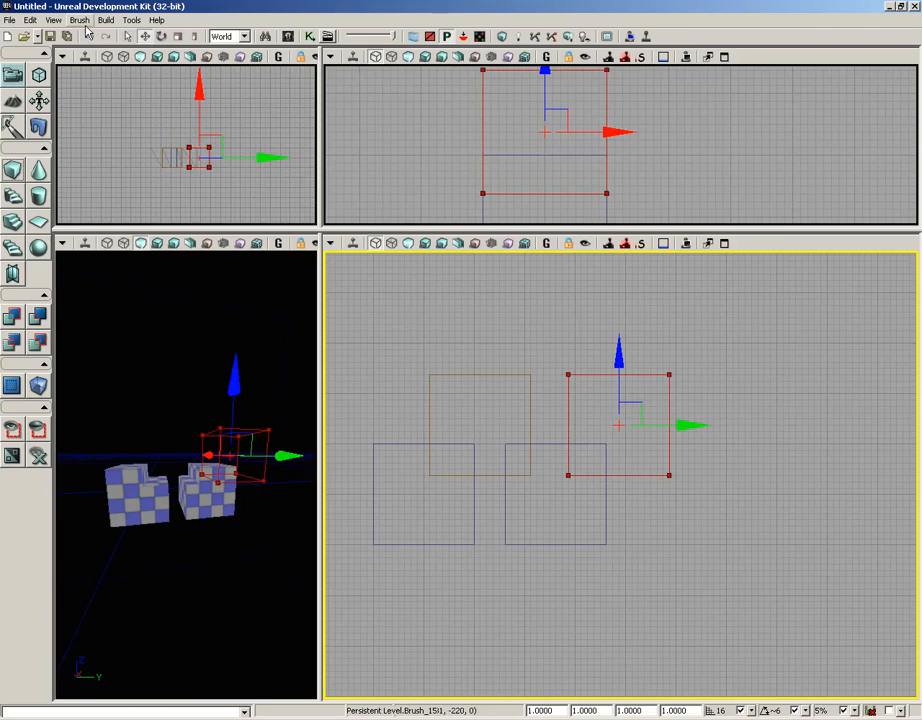
click(82, 23)
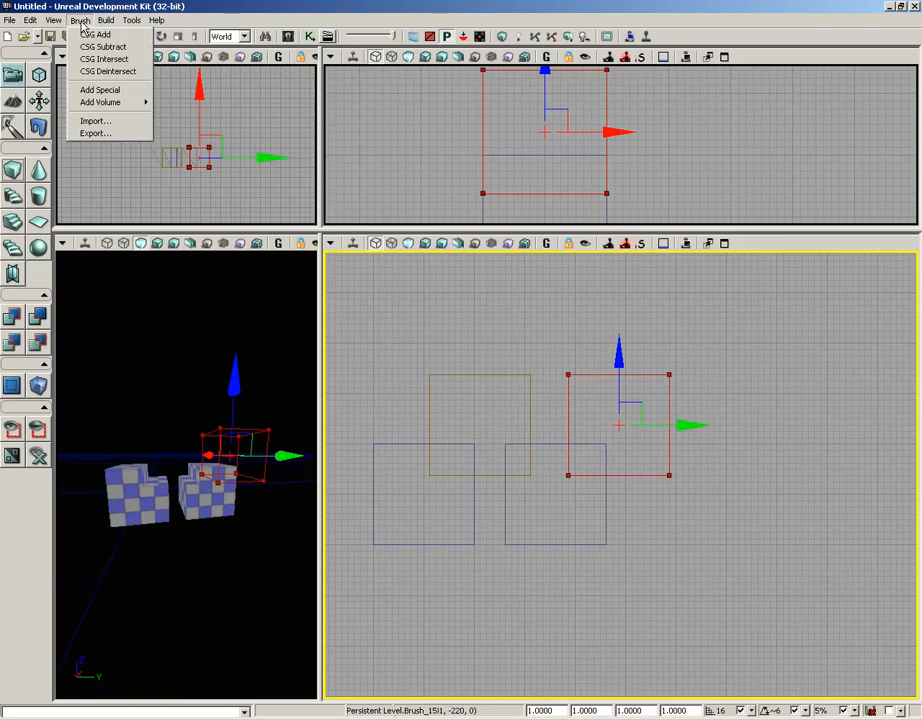
click(108, 72)
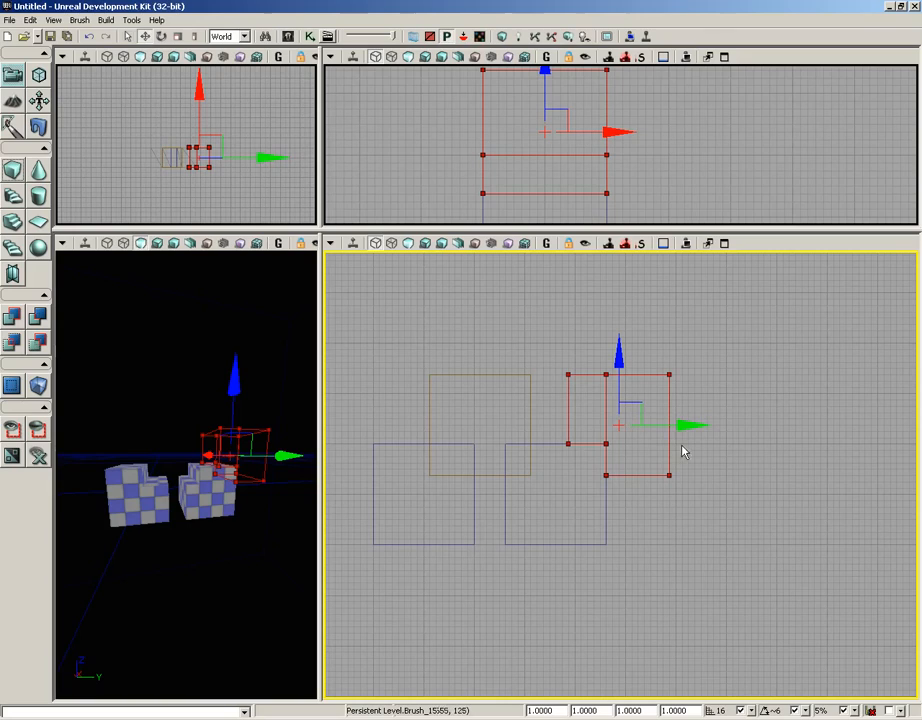
Step: Reset the builder brush to a cube again and open the Add Special dialog, moving it aside
click(13, 172)
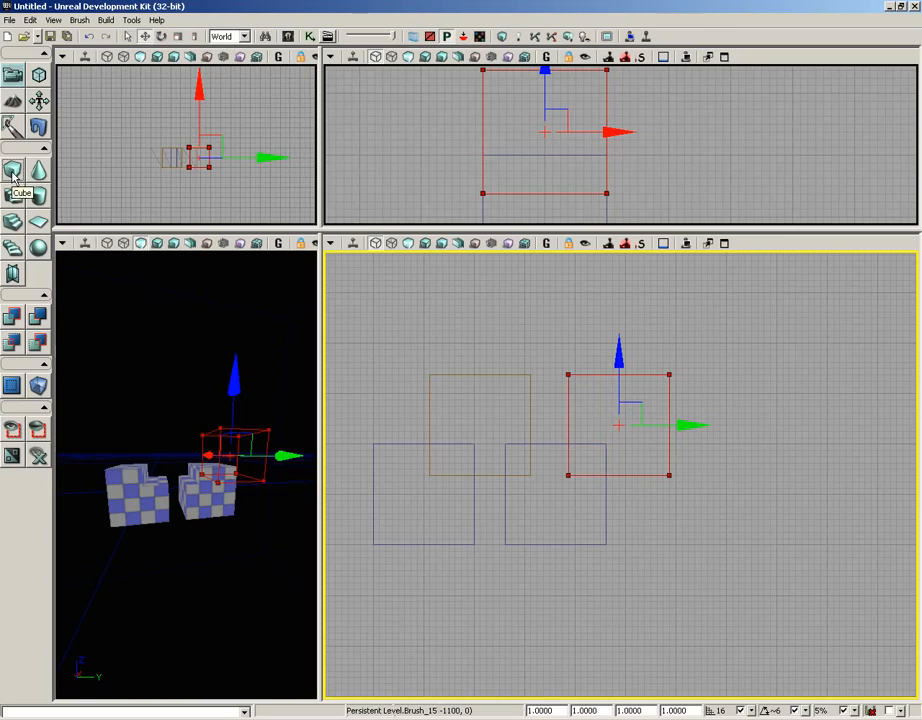
click(79, 21)
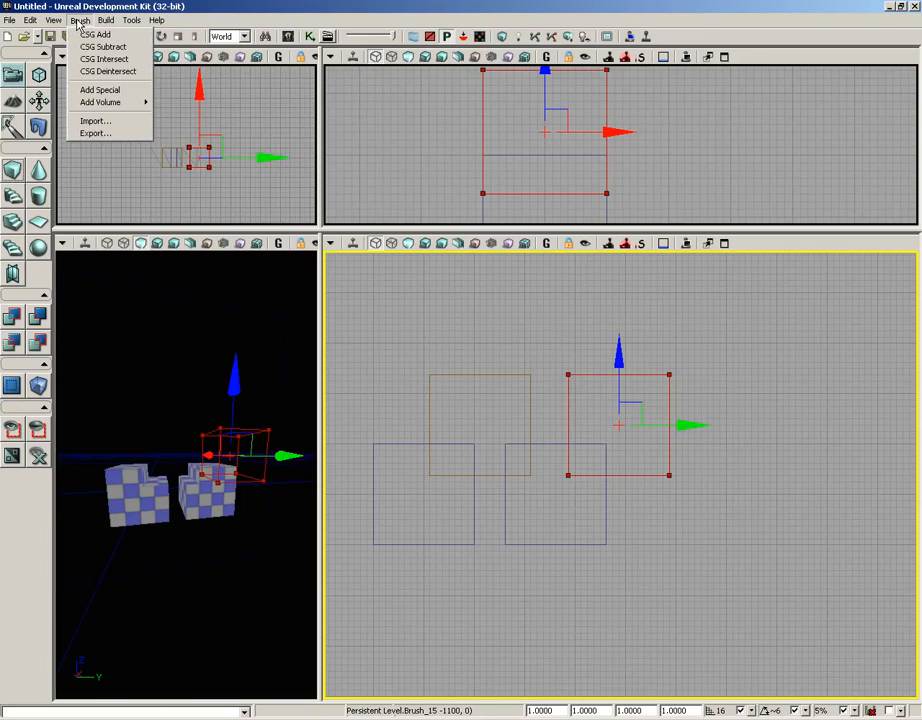
click(79, 91)
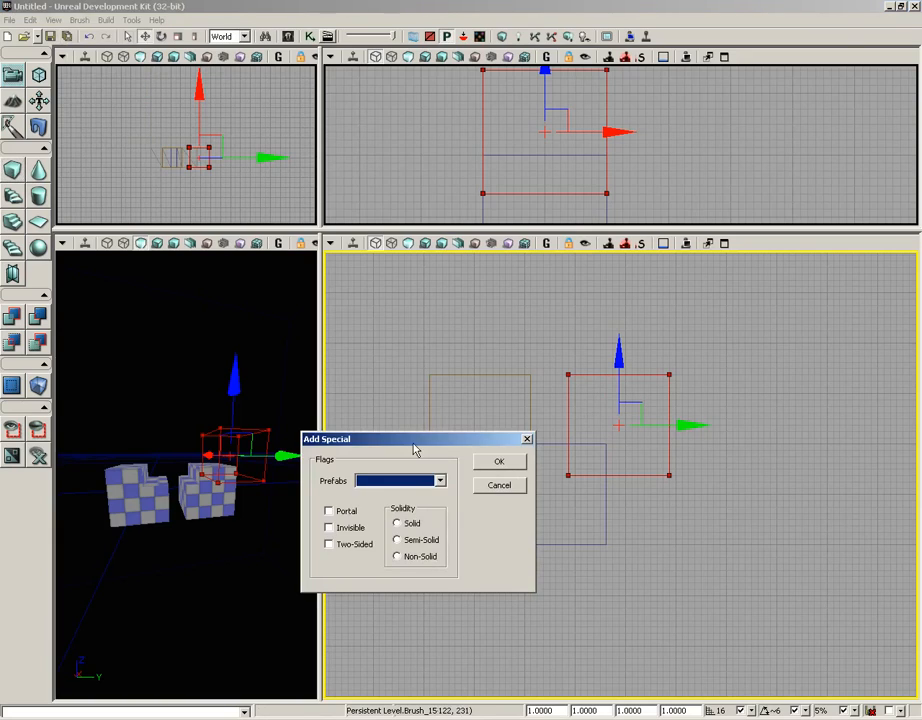
drag(414, 450, 633, 517)
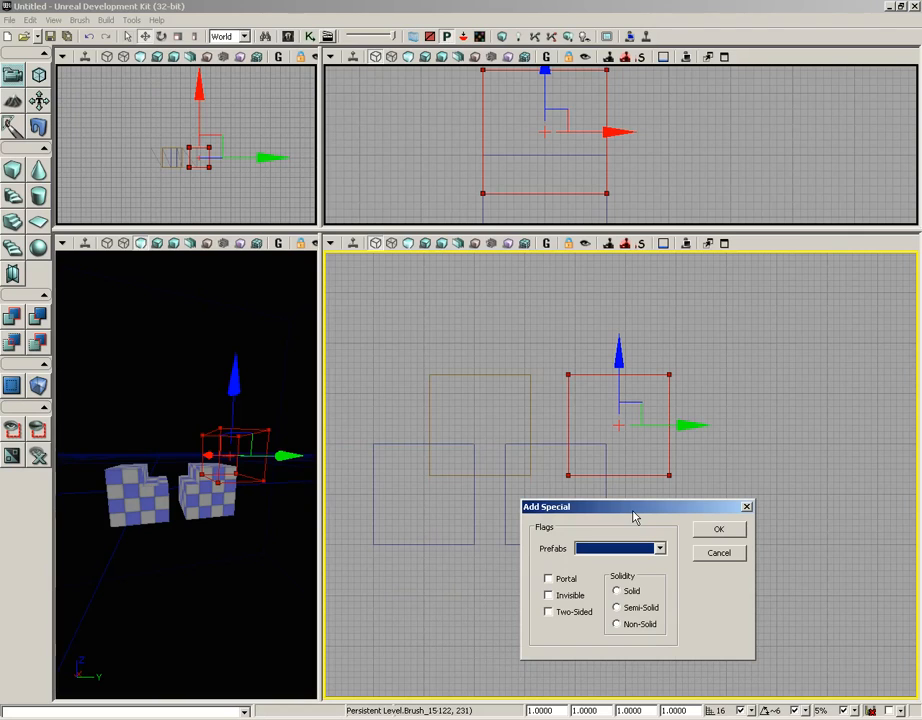
Step: Select and delete the cube brushes from the level in the side view
click(508, 403)
drag(508, 403, 385, 350)
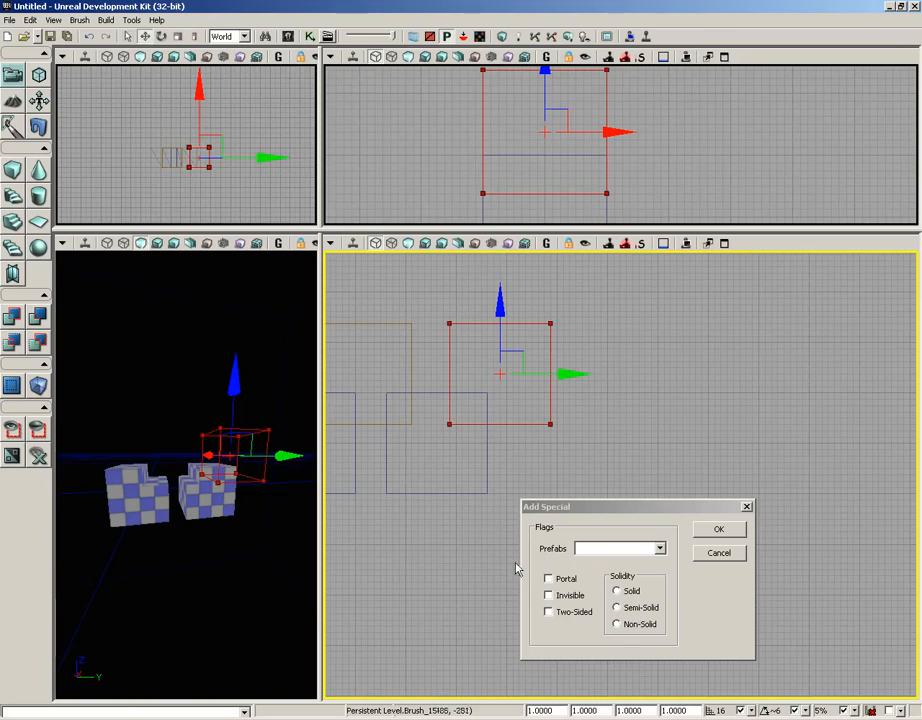
click(463, 493)
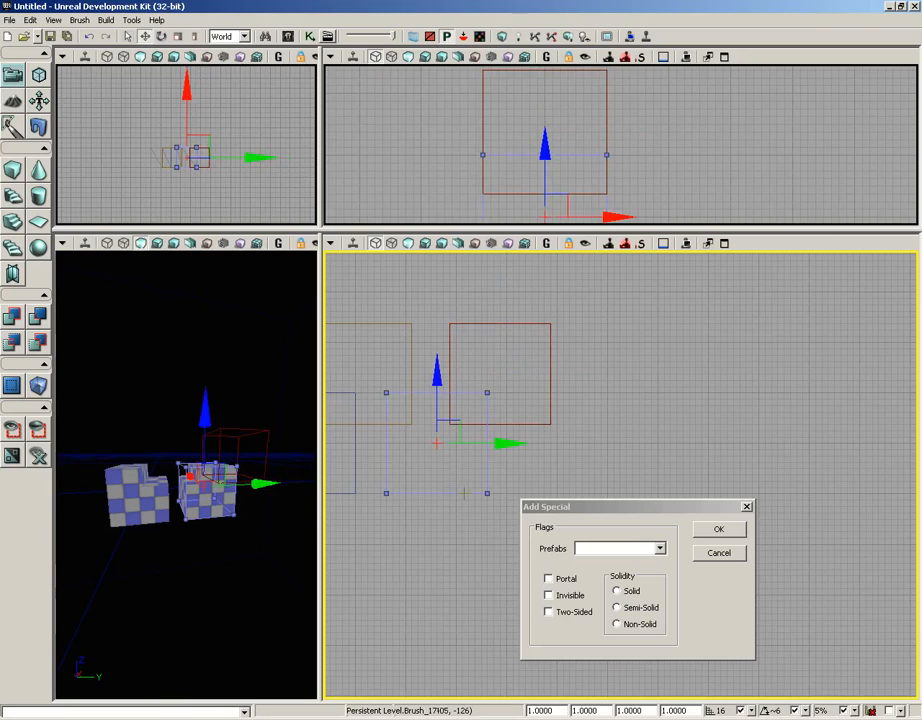
key(Delete)
scroll(442, 533, down, 2)
scroll(502, 533, up, 2)
mouse_move(502, 533)
right_down()
mouse_move(438, 453)
mouse_move(560, 478)
mouse_move(558, 489)
right_up()
scroll(560, 478, down, 2)
click(498, 466)
key(Delete)
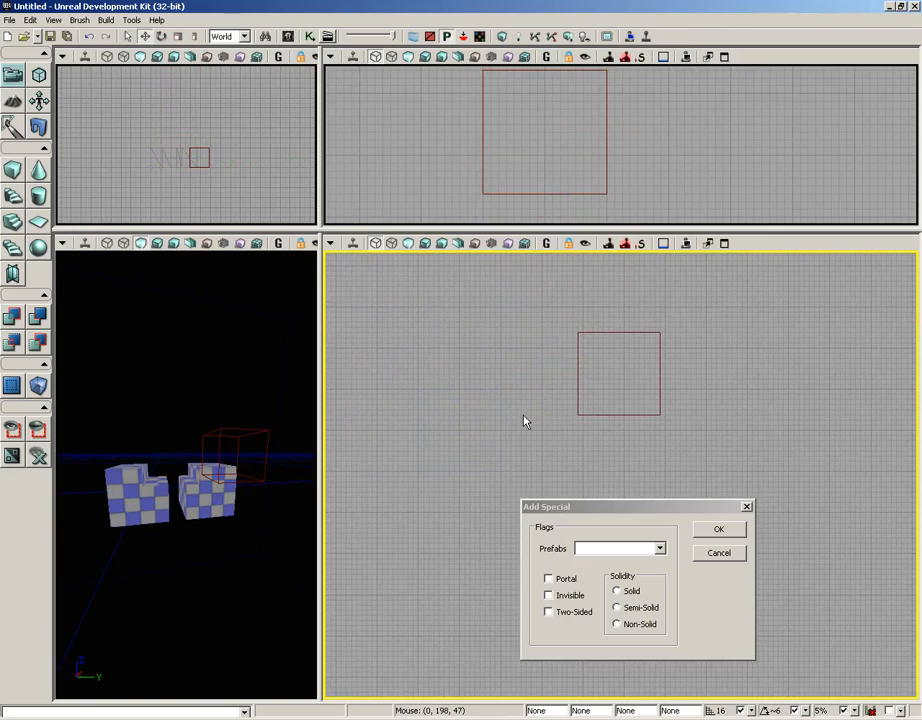
Step: Rebuild the geometry for the current level and close the Map Check window
click(106, 21)
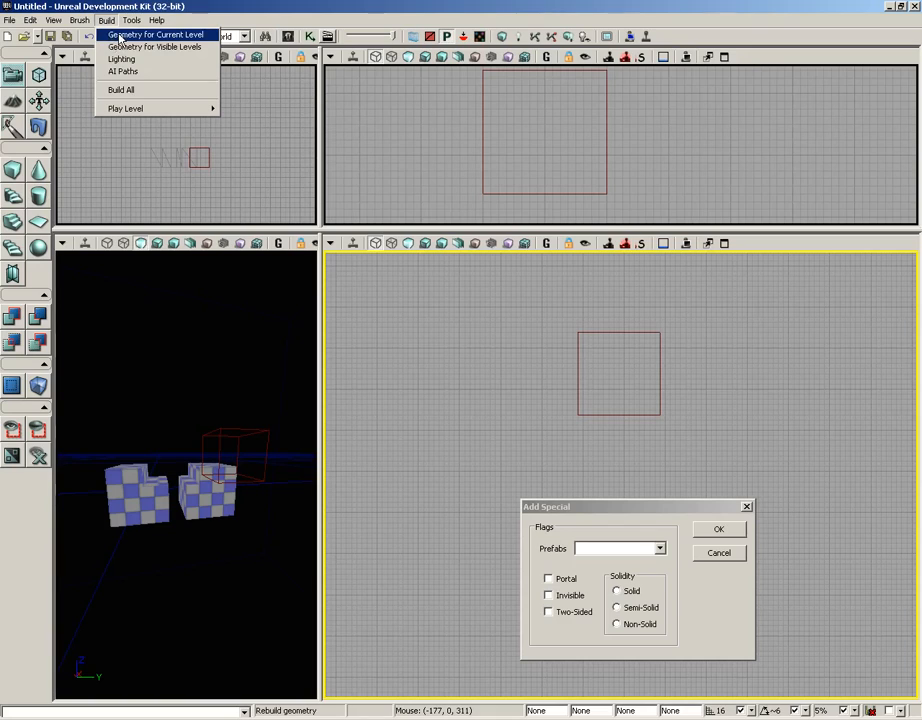
click(119, 38)
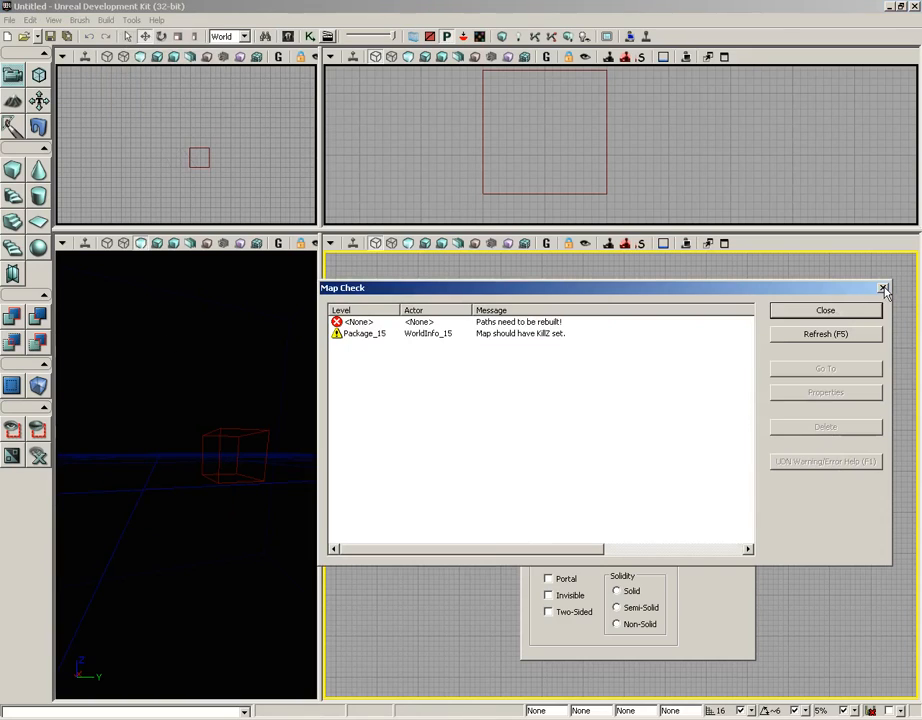
click(883, 289)
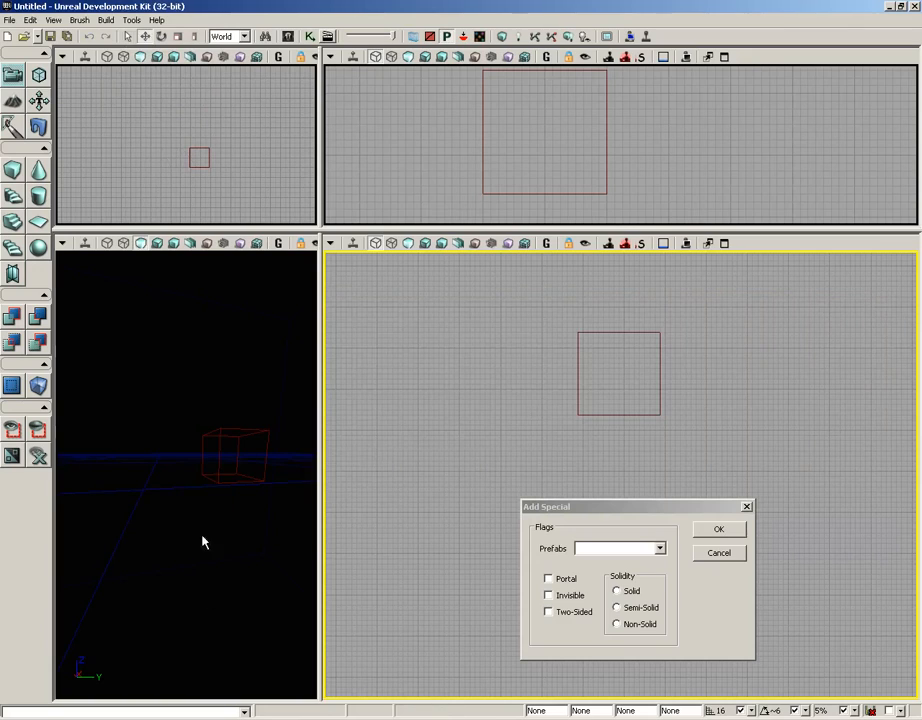
Step: Enlarge the perspective viewport and rebuild the cube builder brush at X 1024, Y 1024, Z 32
right_drag(202, 541, 184, 550)
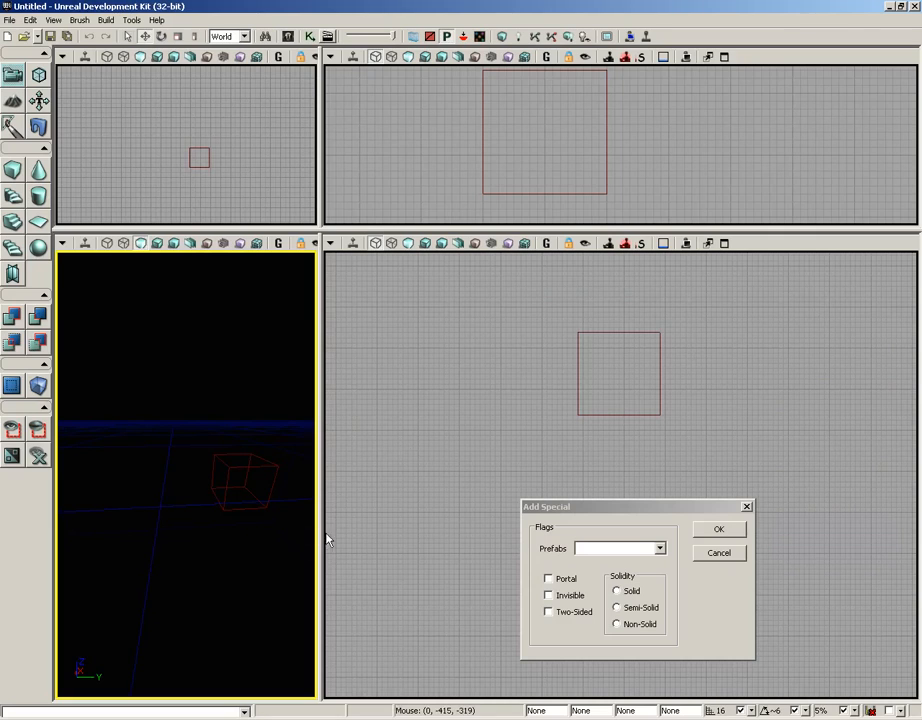
drag(321, 540, 593, 540)
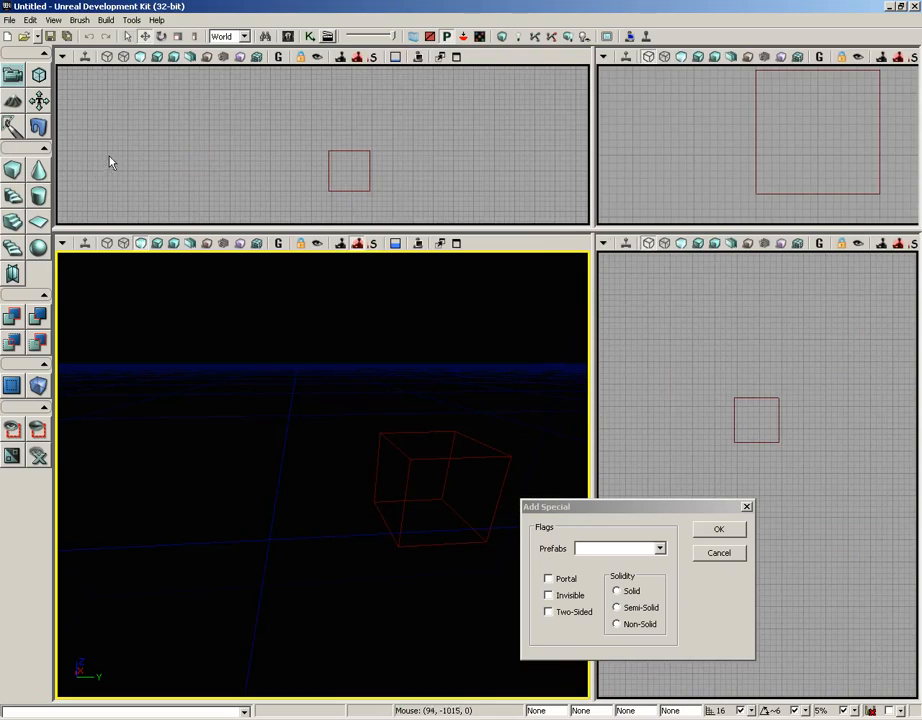
right_click(14, 172)
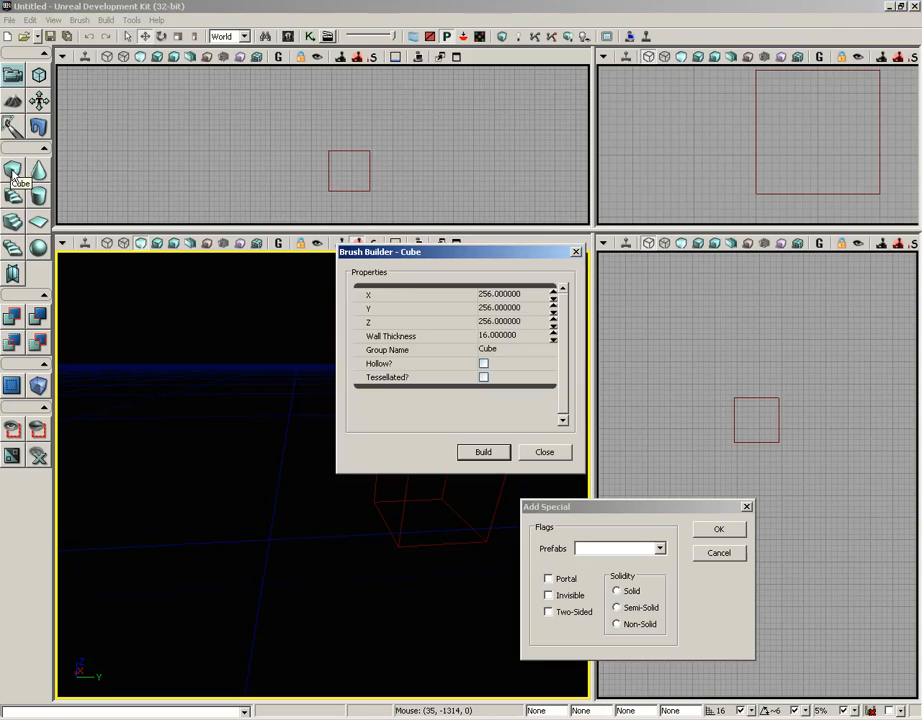
click(505, 295)
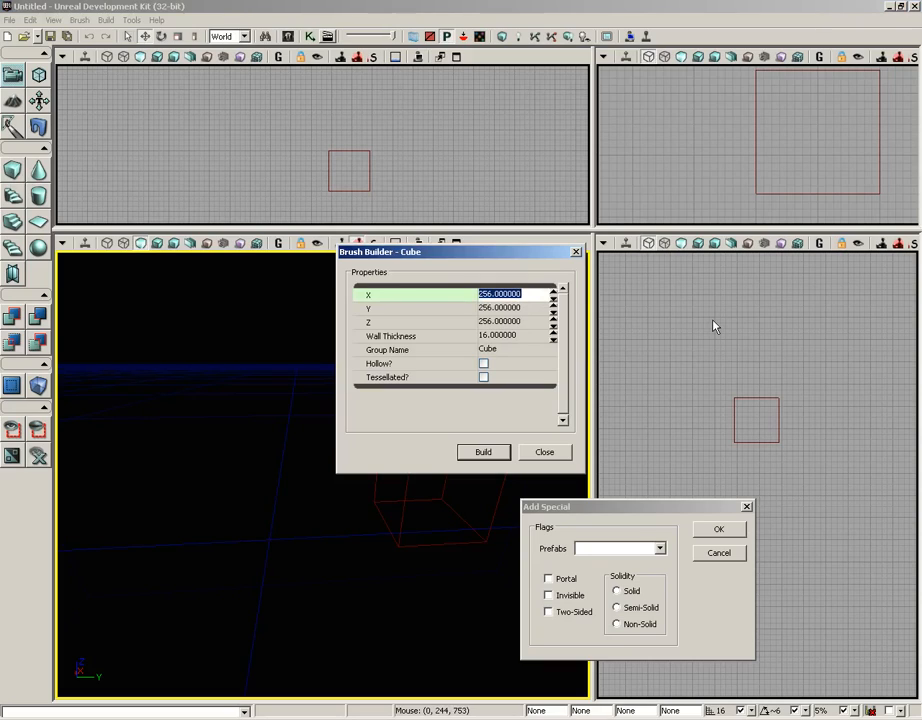
text(1024)
key(Tab)
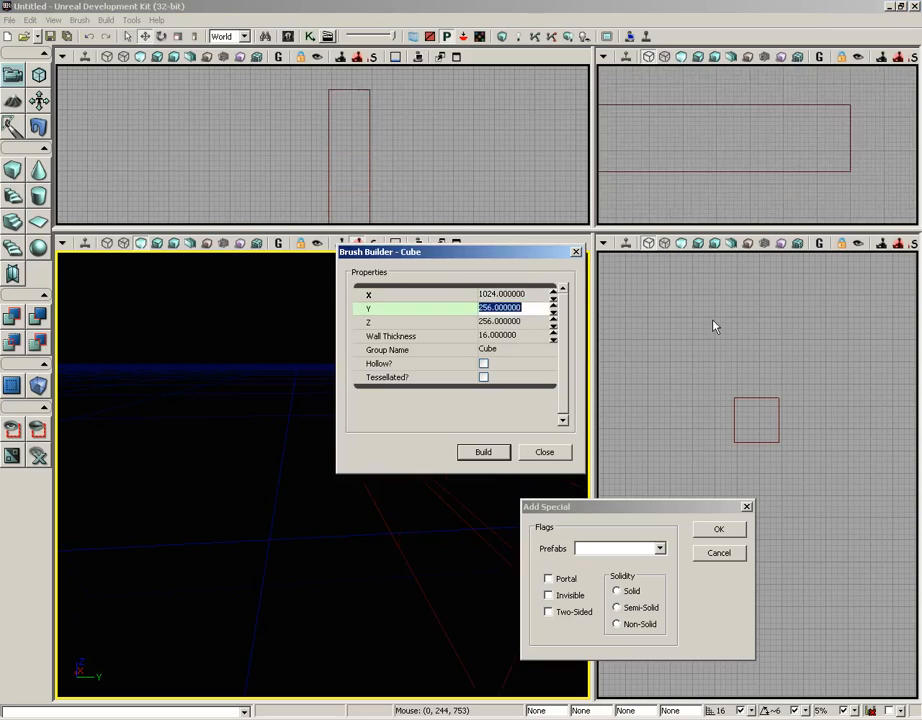
text(1024)
key(Tab)
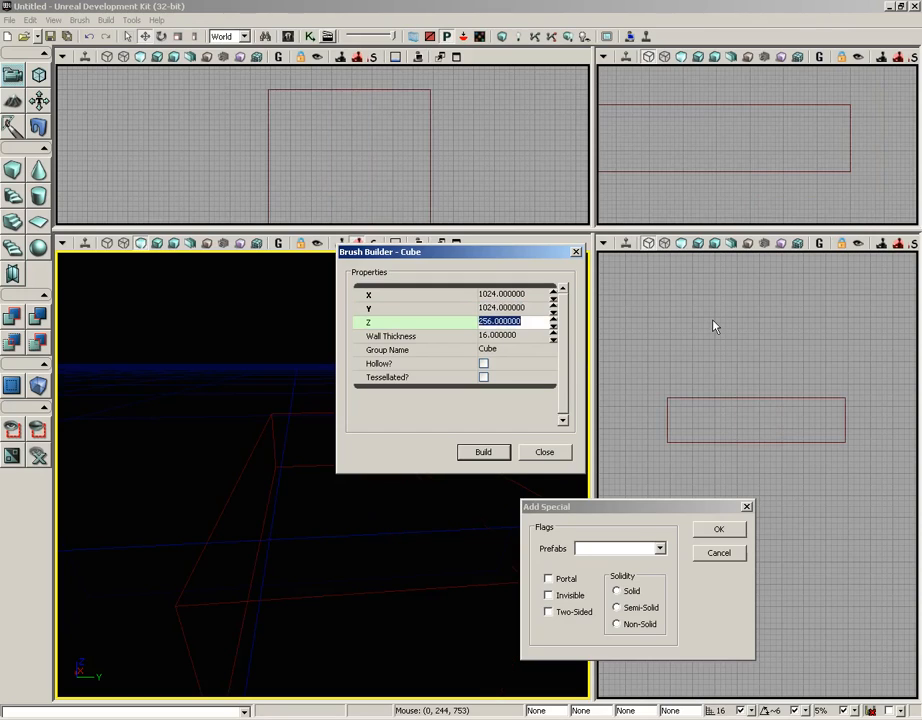
text(32)
click(482, 451)
click(545, 452)
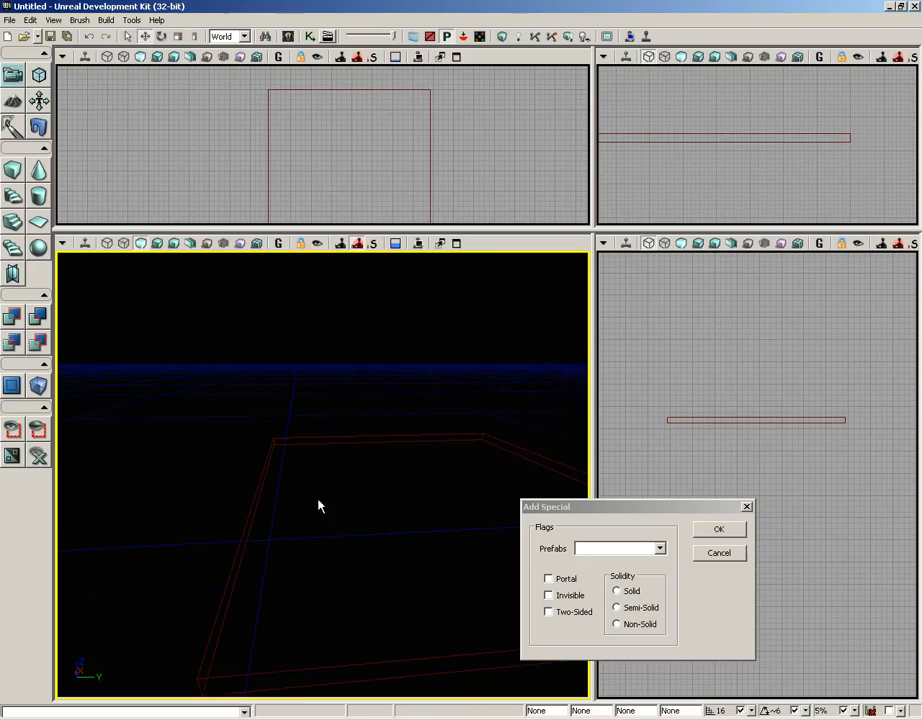
Step: Add the flat 1024 by 1024 by 32 slab to the level as a floor using CSG Add
drag(319, 500, 404, 479)
right_drag(404, 479, 418, 461)
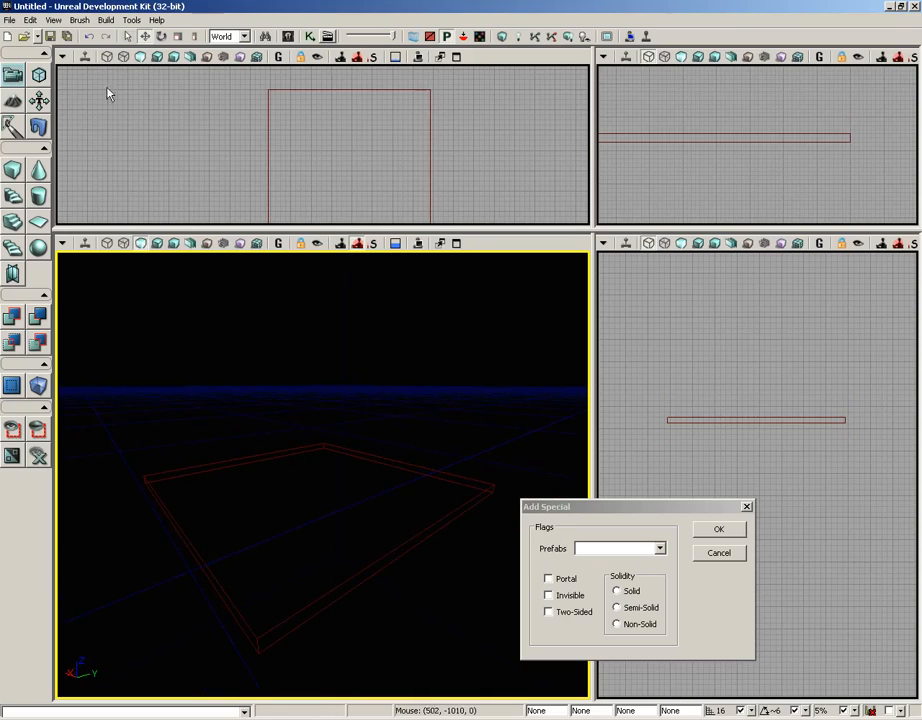
click(80, 21)
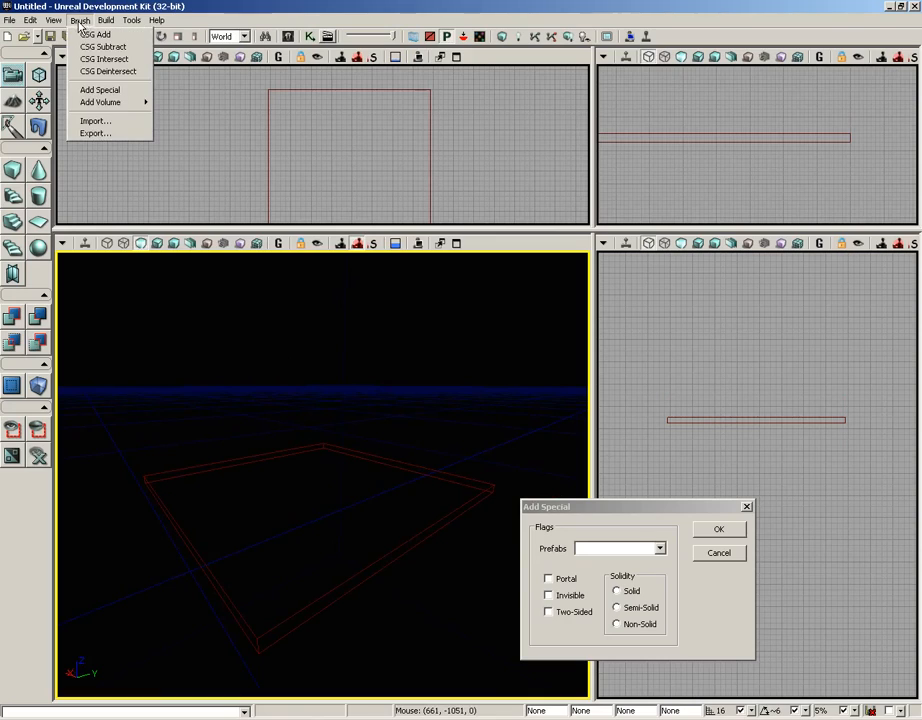
click(127, 38)
drag(333, 466, 295, 350)
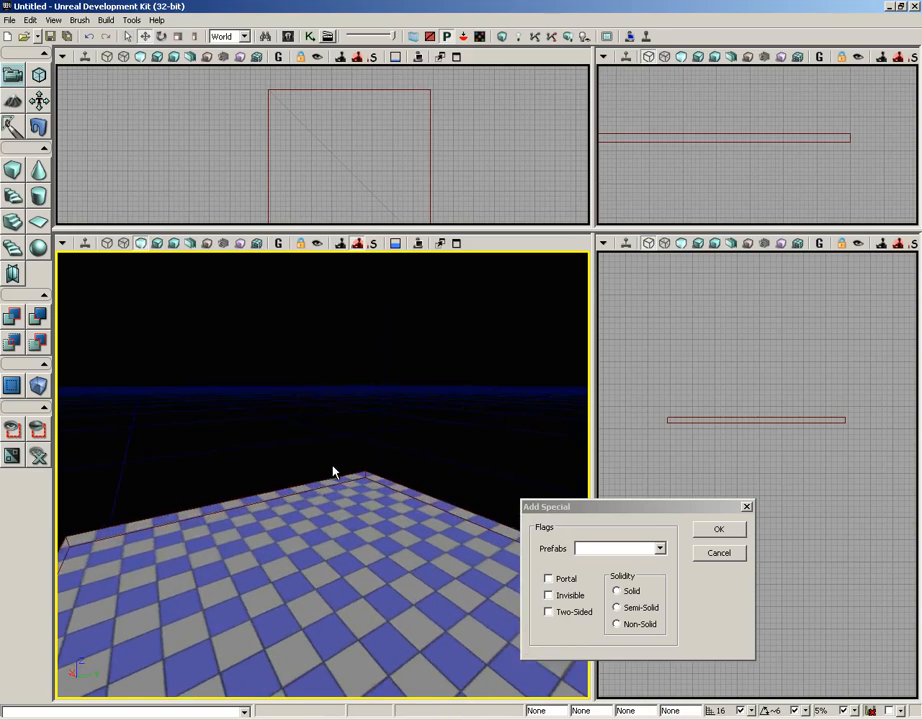
drag(333, 470, 298, 470)
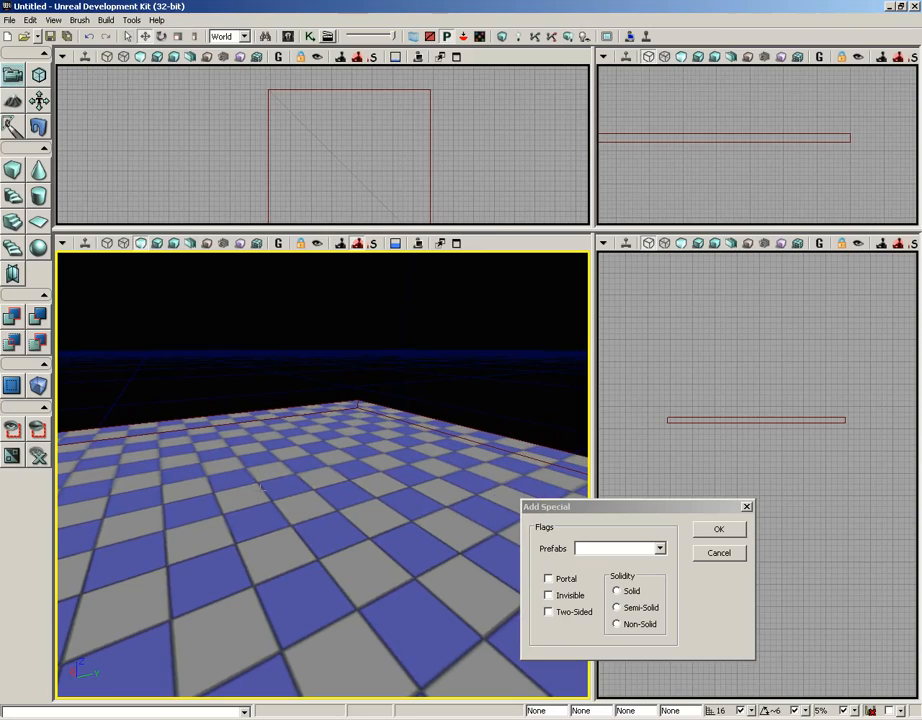
Step: Rebuild the cube builder brush at 256 by 256 by 256
right_click(15, 172)
click(500, 294)
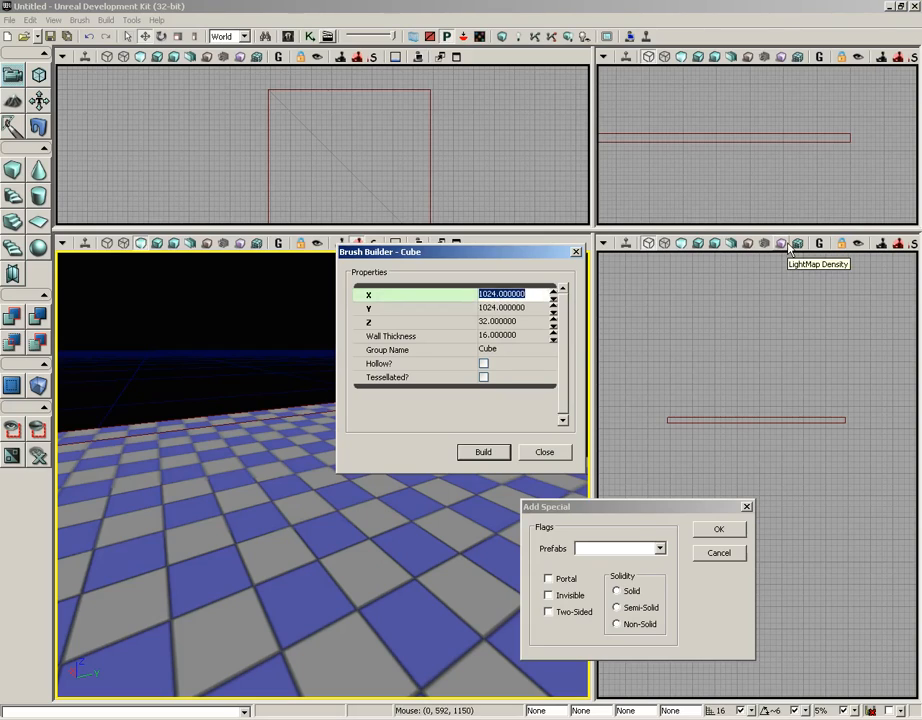
text(256)
key(Tab)
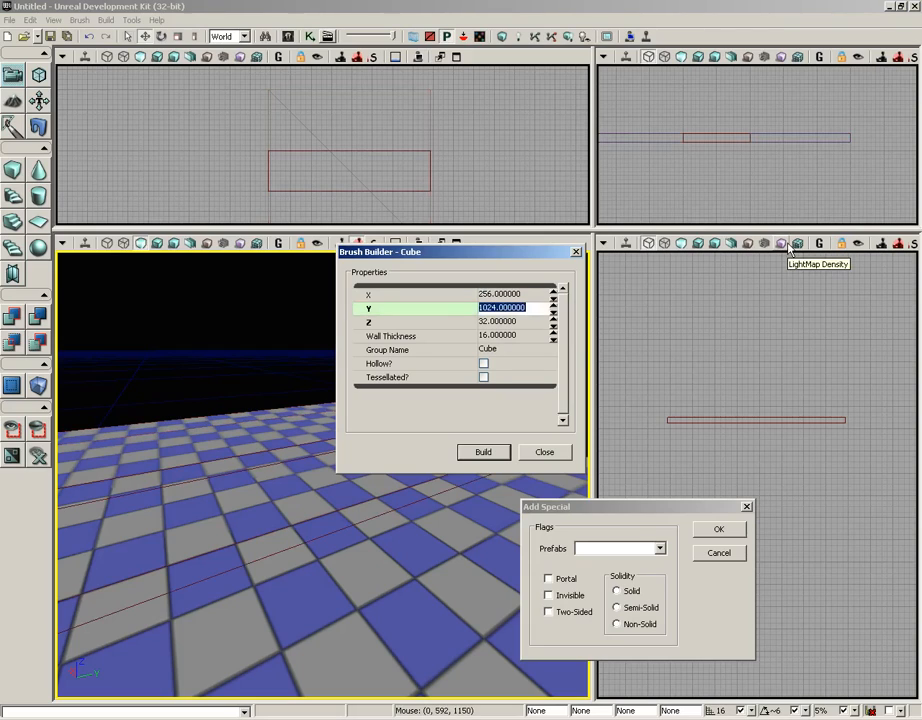
text(256)
key(Tab)
text(25)
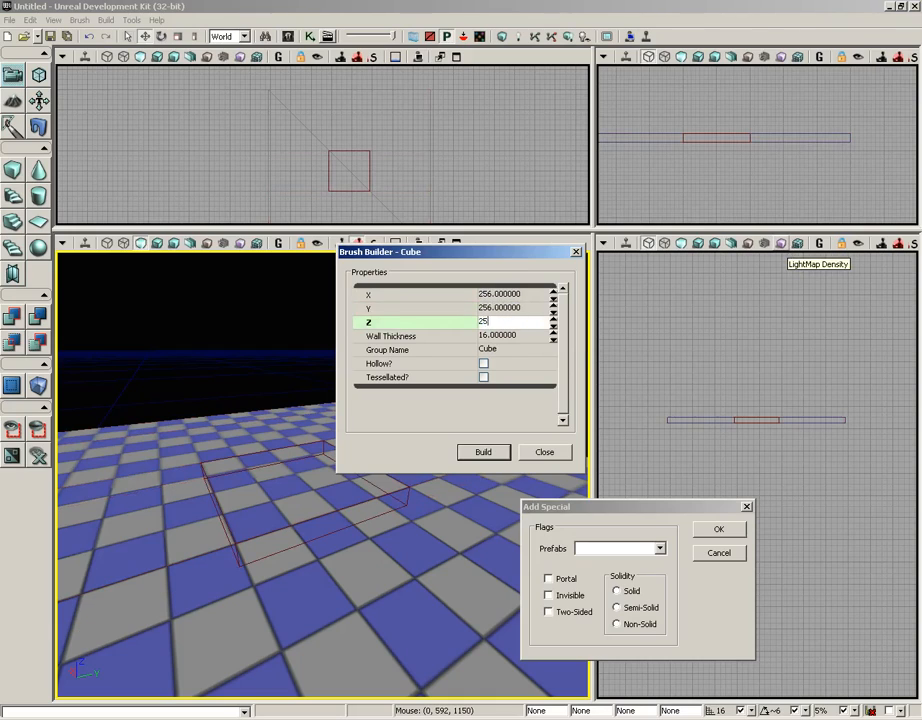
text(6)
click(483, 453)
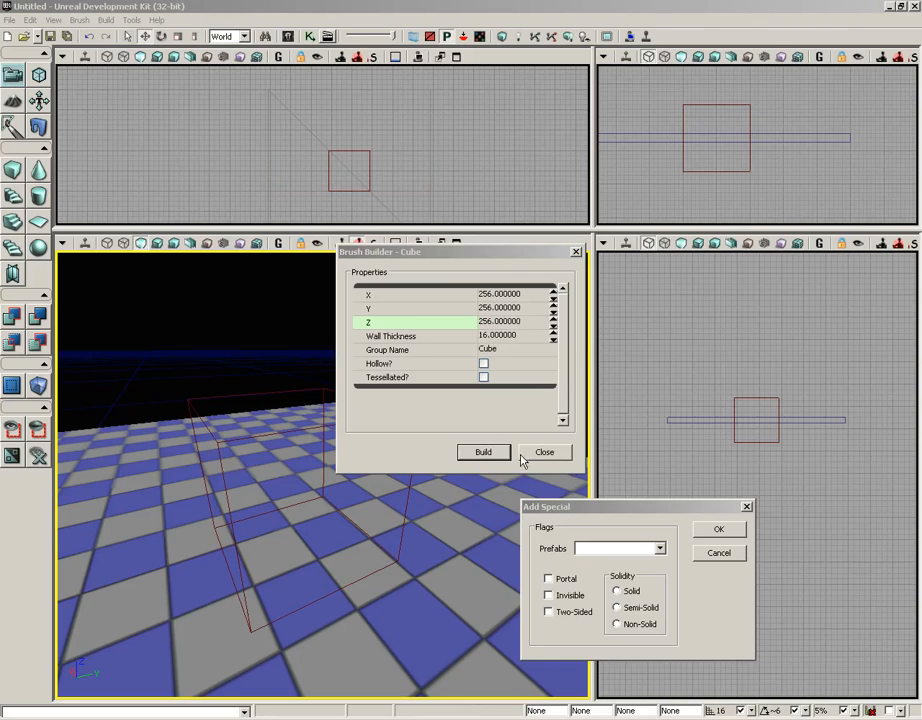
click(495, 458)
click(540, 453)
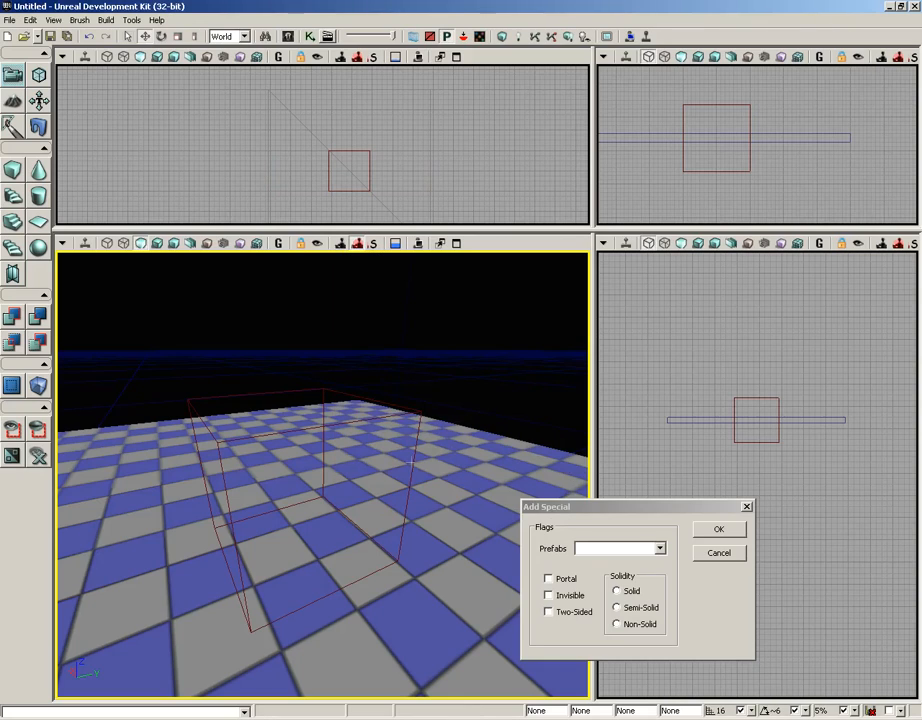
Step: Raise the builder brush above the floor slab in the side view
click(341, 393)
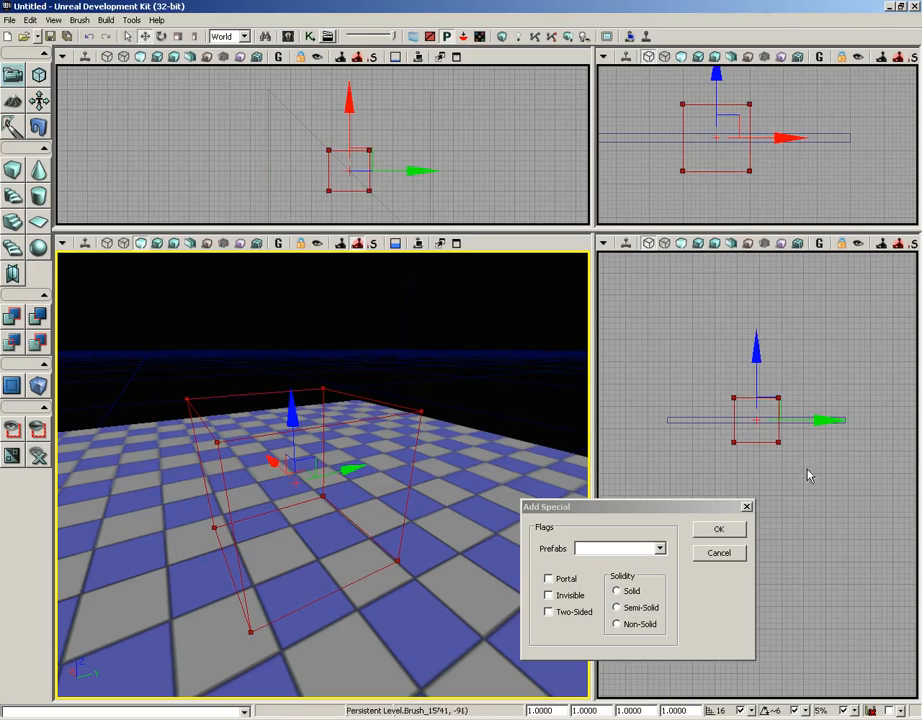
drag(809, 475, 782, 447)
scroll(783, 490, up, 4)
scroll(783, 490, up, 2)
drag(815, 512, 846, 609)
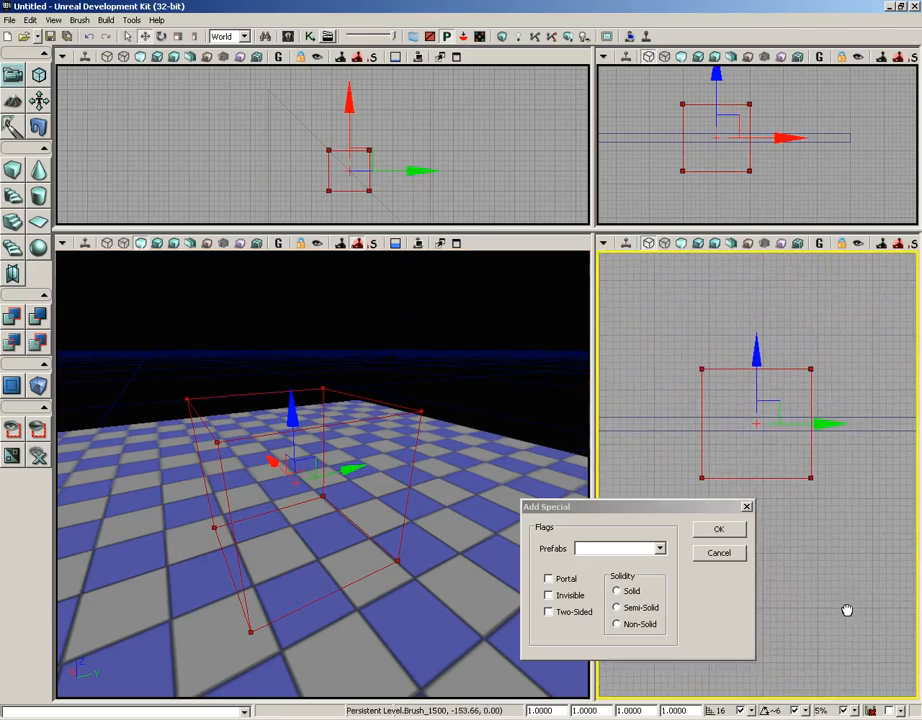
mouse_move(756, 353)
mouse_down()
mouse_move(756, 284)
mouse_move(757, 294)
mouse_up()
mouse_move(783, 456)
mouse_down()
mouse_move(775, 429)
mouse_move(799, 507)
mouse_up()
scroll(775, 429, up, 5)
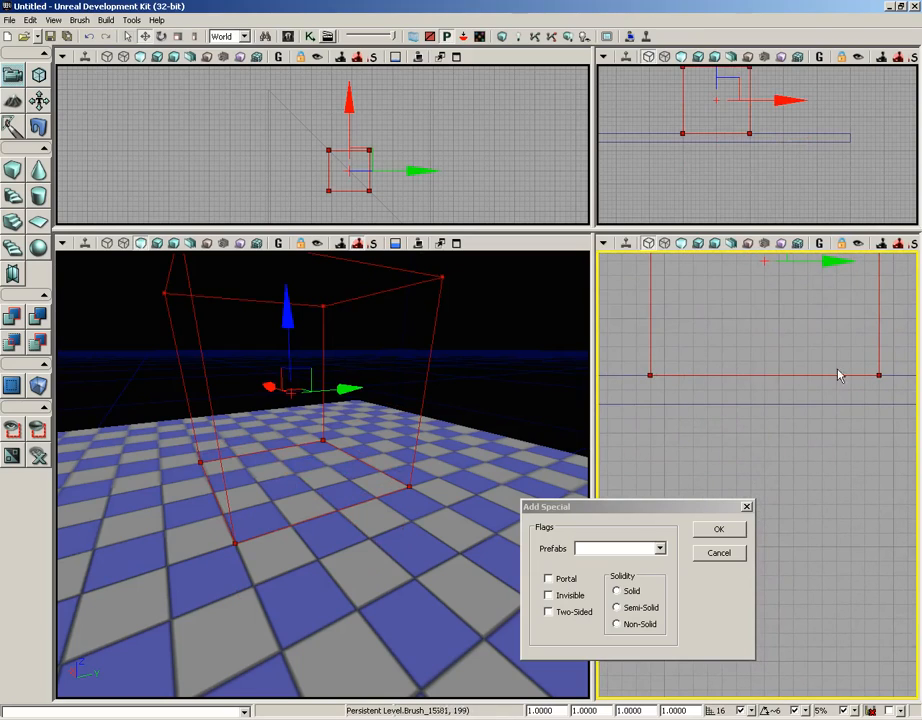
drag(622, 507, 686, 405)
mouse_move(503, 449)
mouse_down()
mouse_move(503, 460)
mouse_move(506, 414)
mouse_up()
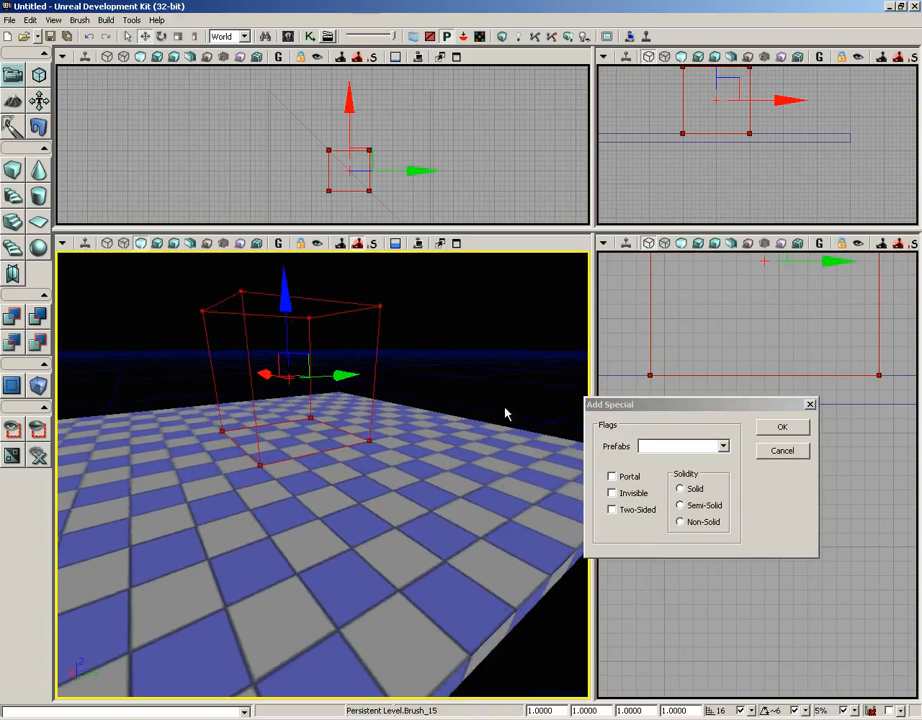
right_drag(506, 414, 496, 344)
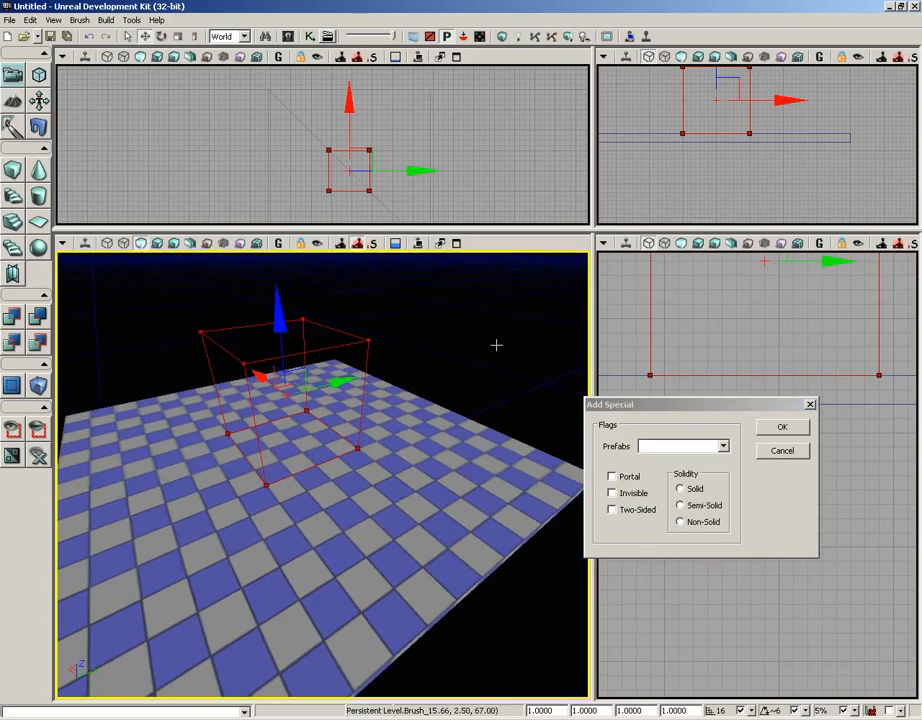
Step: Add the builder brush cube to the level as a Solid special brush using Add Special
click(702, 490)
click(770, 429)
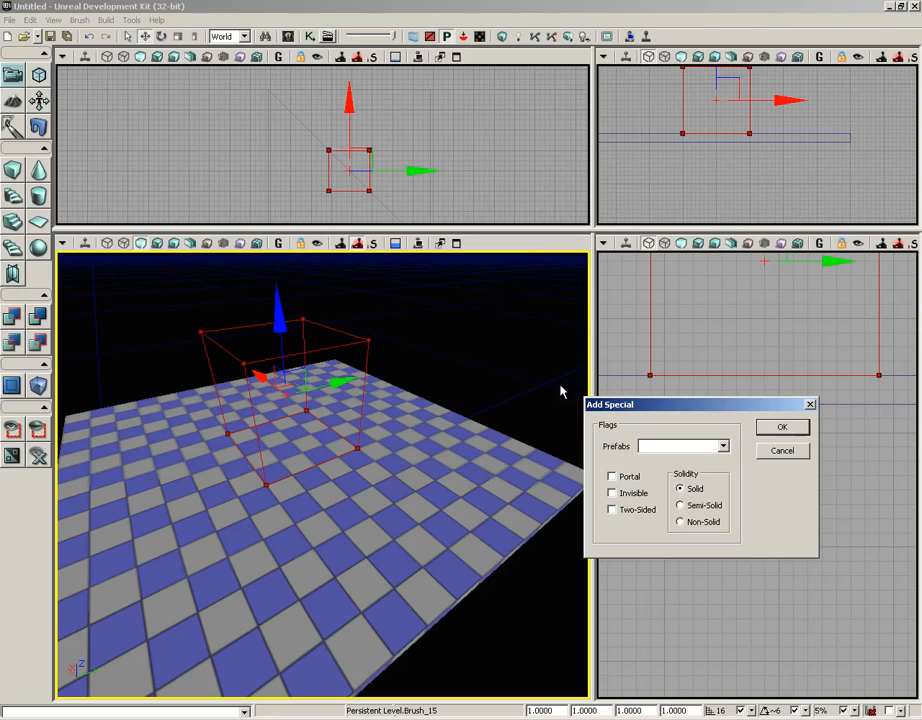
click(783, 428)
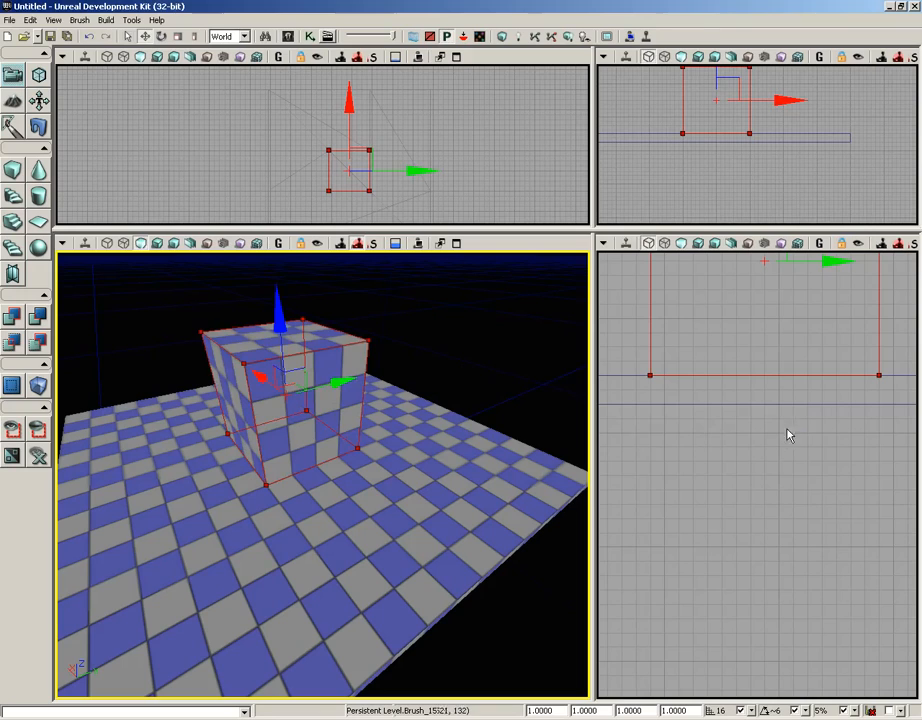
Step: Switch the perspective viewport to wireframe display
drag(456, 328, 313, 286)
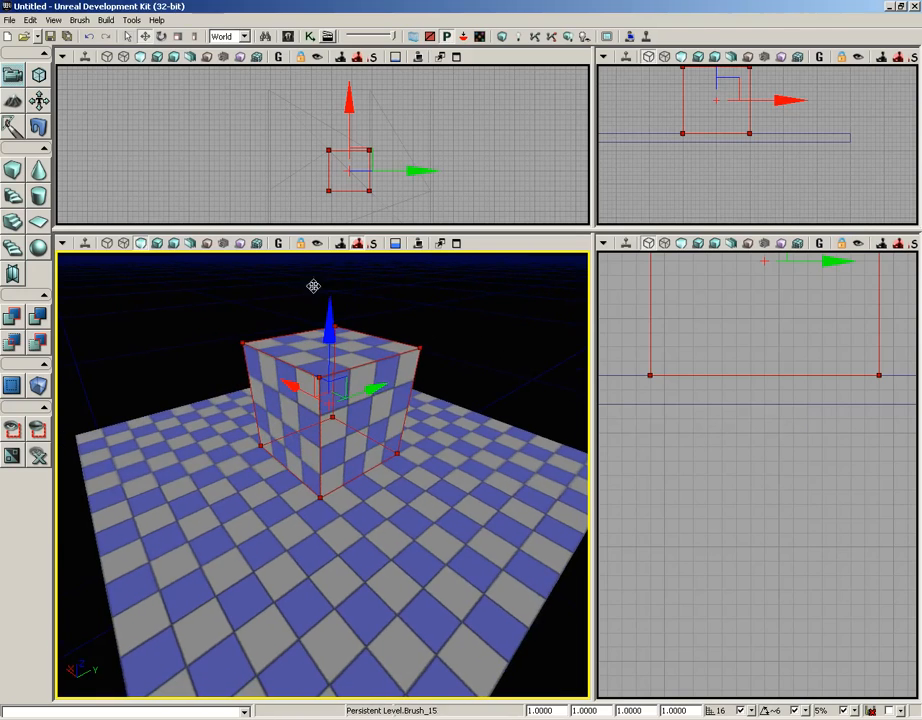
click(141, 243)
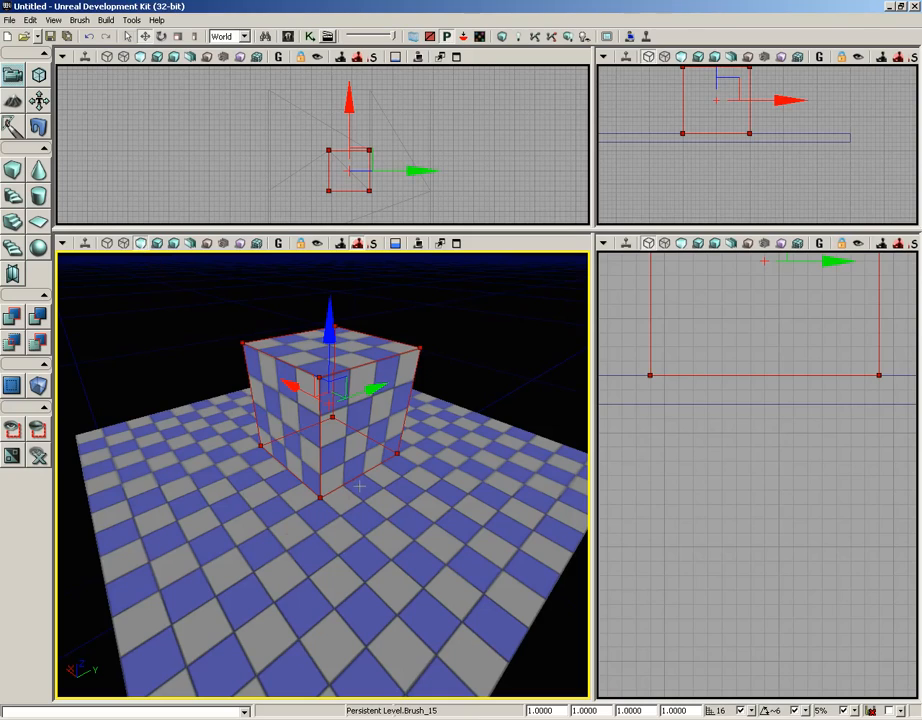
click(123, 246)
mouse_move(376, 390)
mouse_down()
mouse_move(562, 335)
mouse_move(282, 467)
mouse_move(388, 551)
mouse_move(268, 545)
mouse_move(274, 496)
mouse_move(313, 457)
mouse_move(286, 454)
mouse_move(282, 430)
mouse_move(290, 451)
mouse_up()
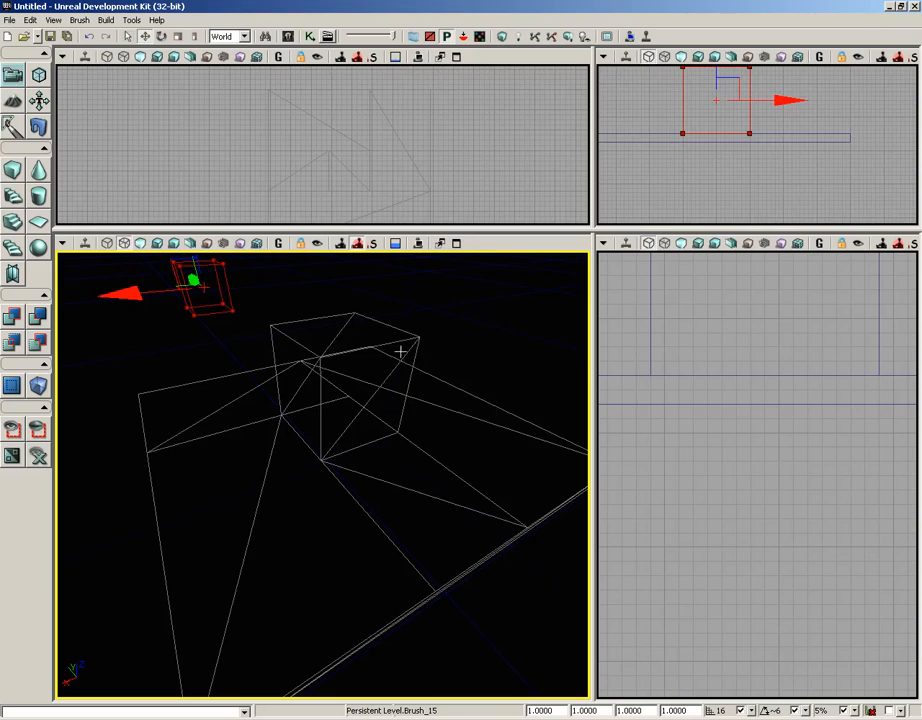
Step: Select the added solid cube and move it up slightly in the side view
mouse_move(406, 452)
mouse_down()
mouse_move(445, 401)
mouse_move(428, 356)
mouse_move(385, 356)
mouse_move(387, 403)
mouse_move(380, 393)
mouse_move(406, 455)
mouse_up()
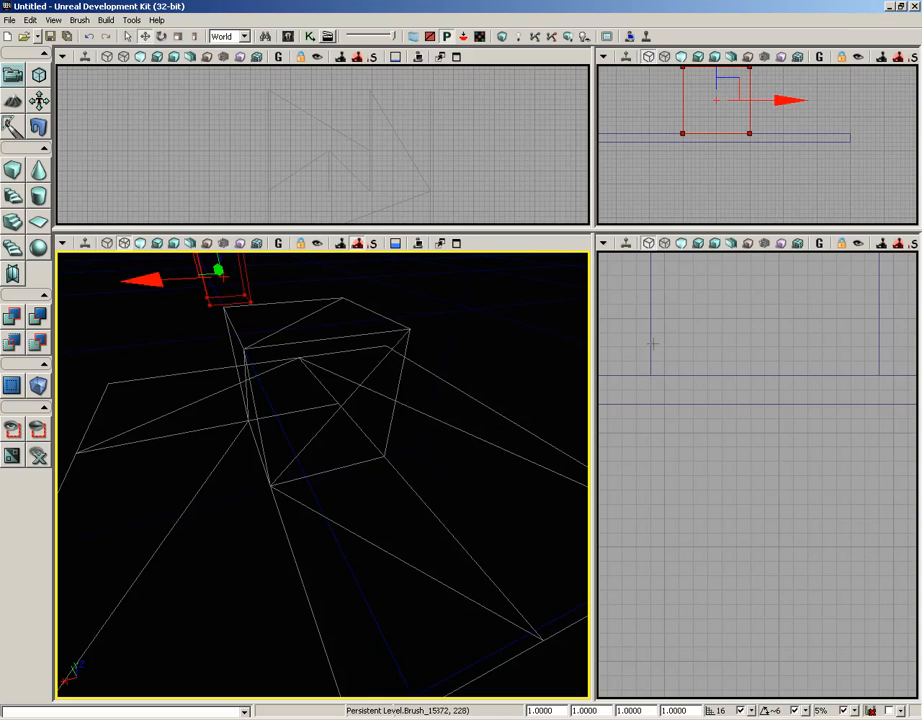
scroll(695, 407, down, 2)
drag(691, 409, 729, 549)
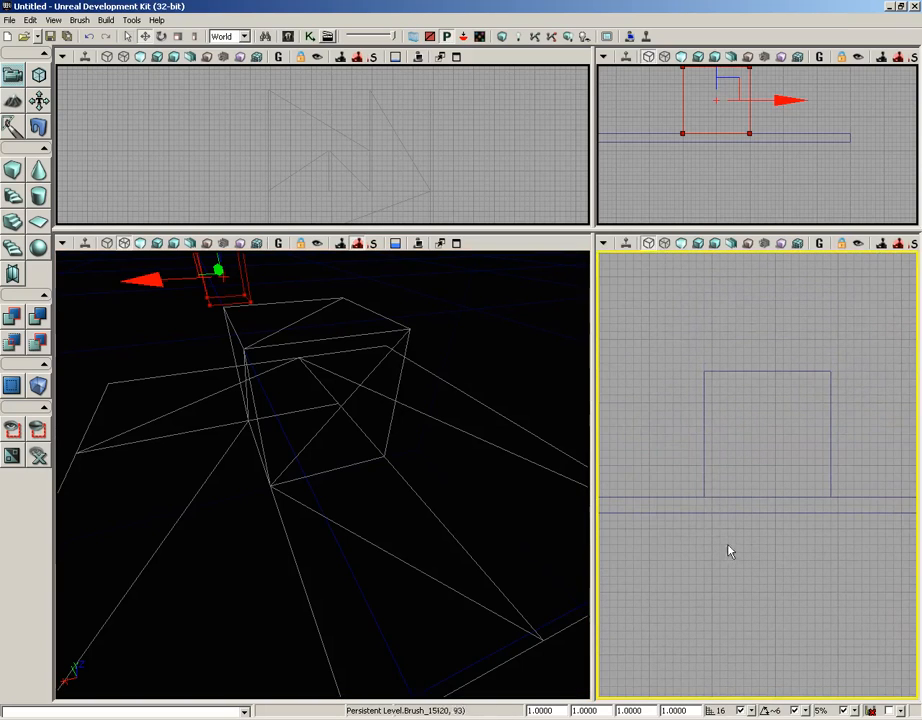
click(704, 453)
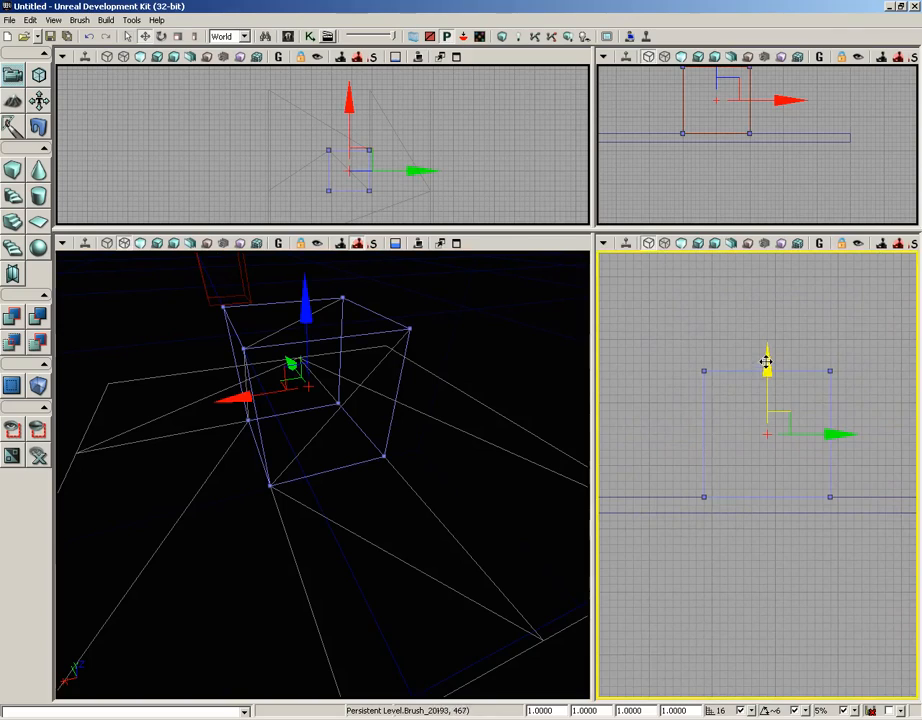
drag(766, 362, 768, 352)
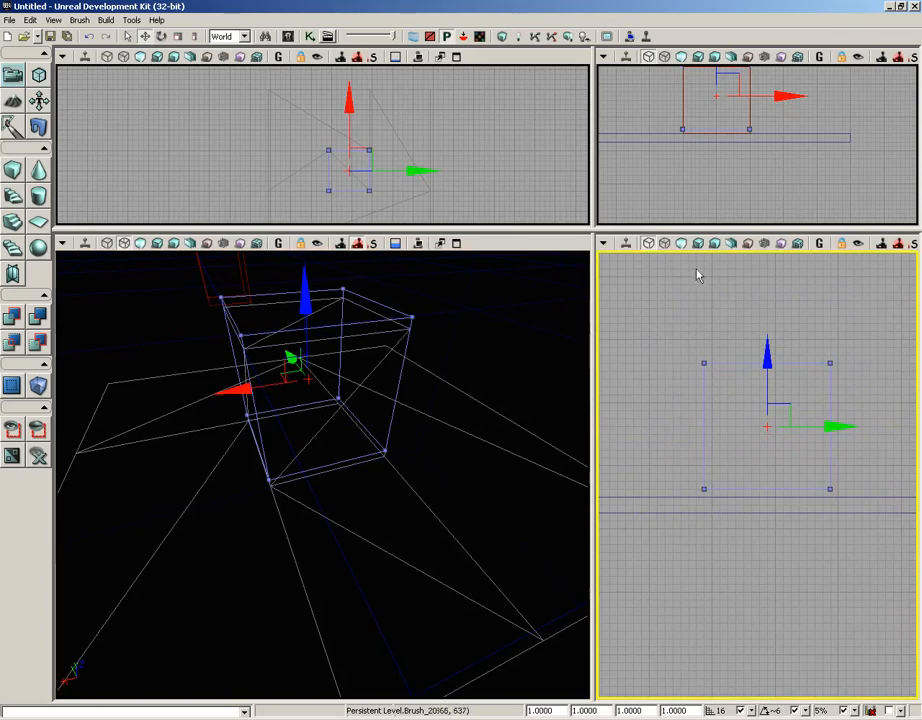
Step: Rebuild geometry for the current level and close the Map Check window
click(105, 20)
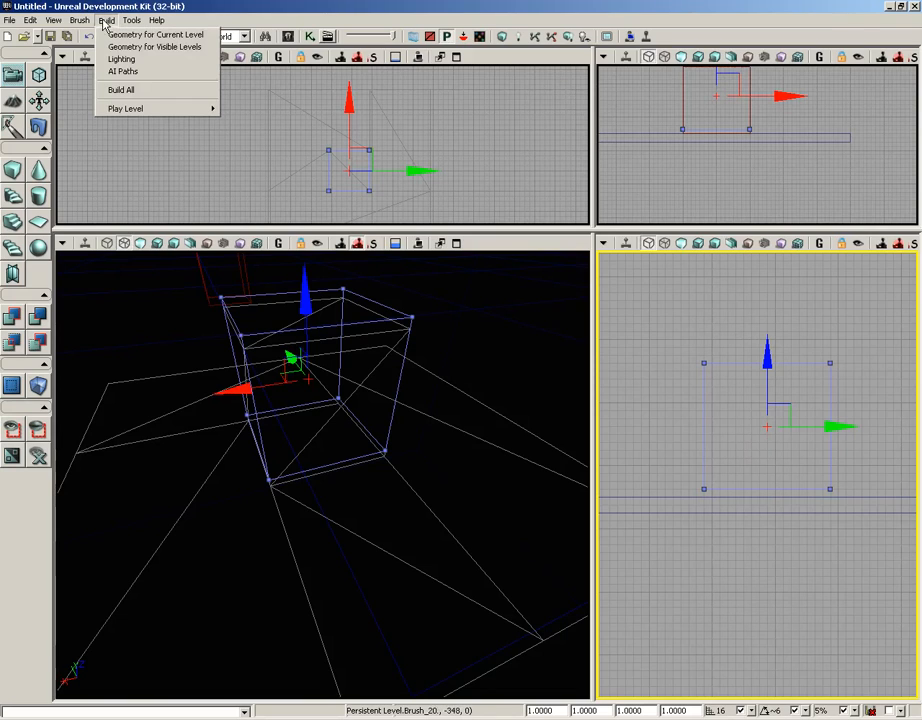
click(104, 33)
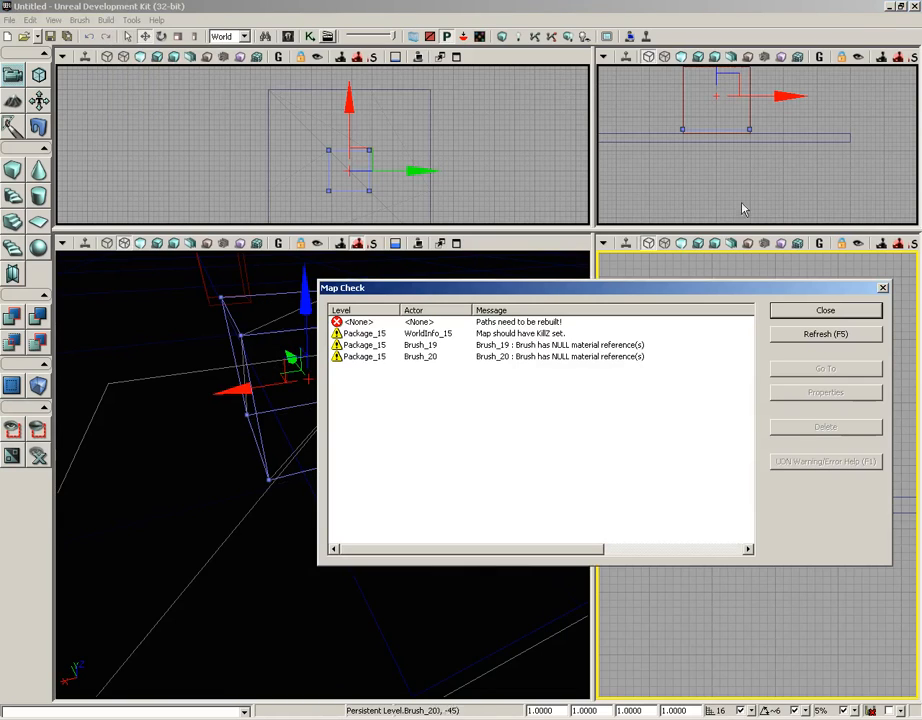
click(796, 309)
Step: Lower the cube back onto the floor and rebuild geometry for the current level
mouse_move(418, 493)
mouse_down()
mouse_move(469, 517)
mouse_move(381, 496)
mouse_up()
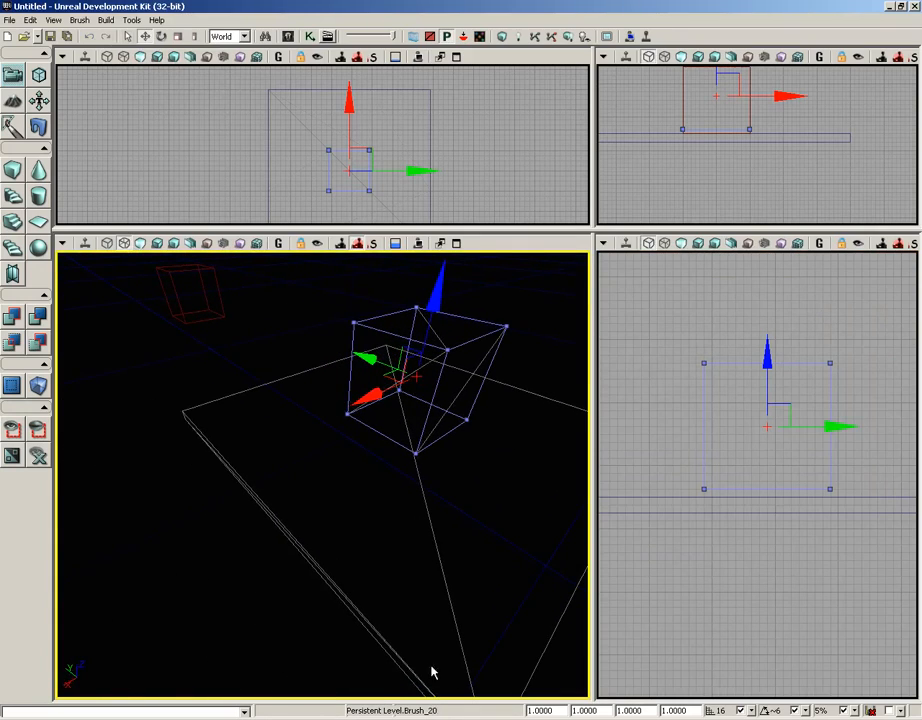
mouse_move(485, 484)
mouse_down()
mouse_move(366, 461)
mouse_move(473, 463)
mouse_move(468, 476)
mouse_move(484, 467)
mouse_up()
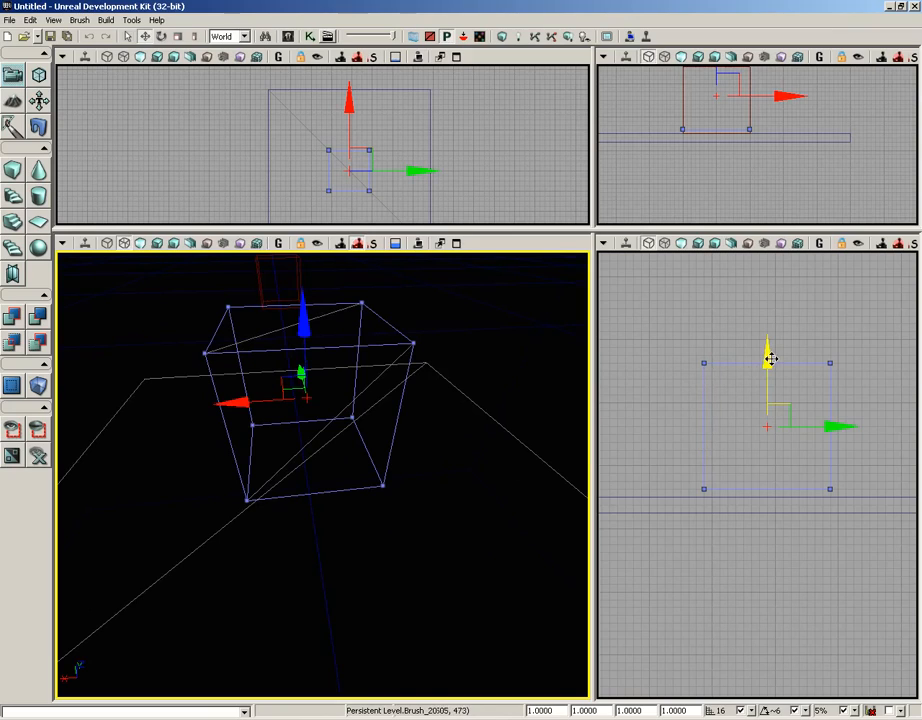
drag(768, 356, 771, 370)
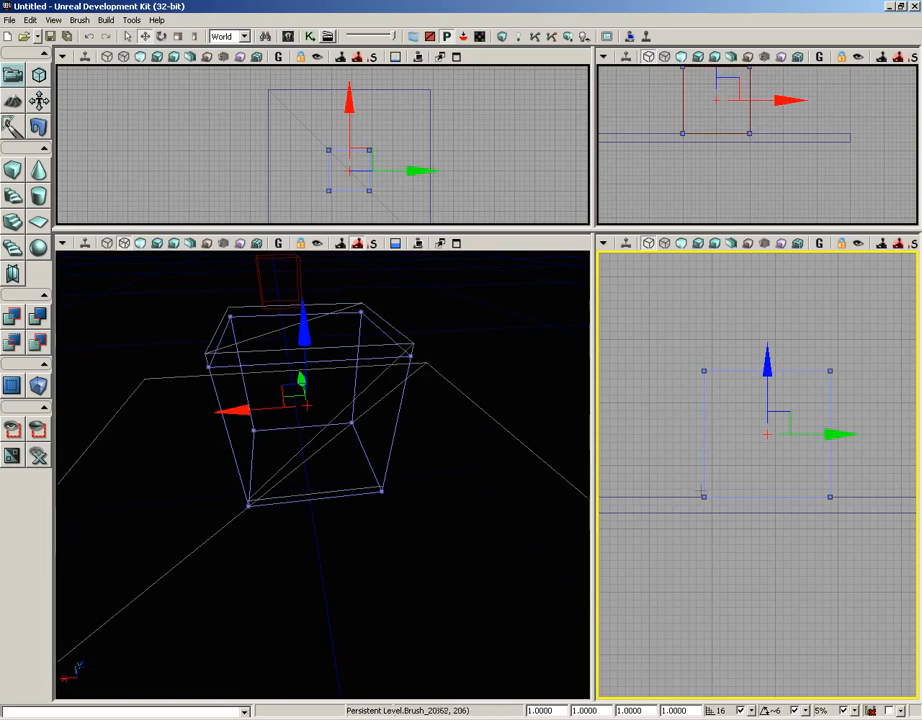
click(105, 20)
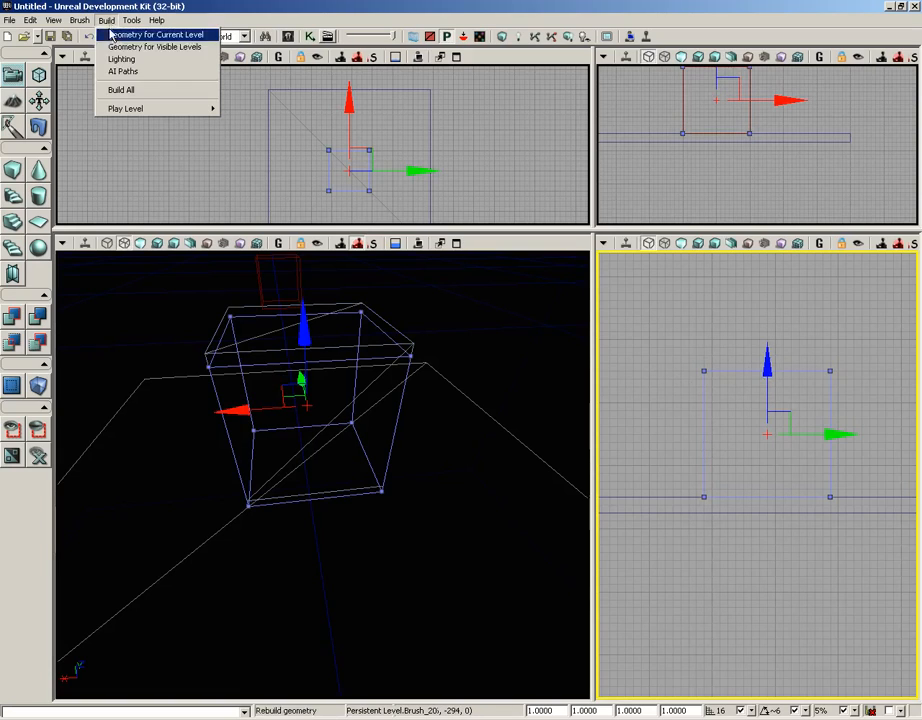
click(110, 33)
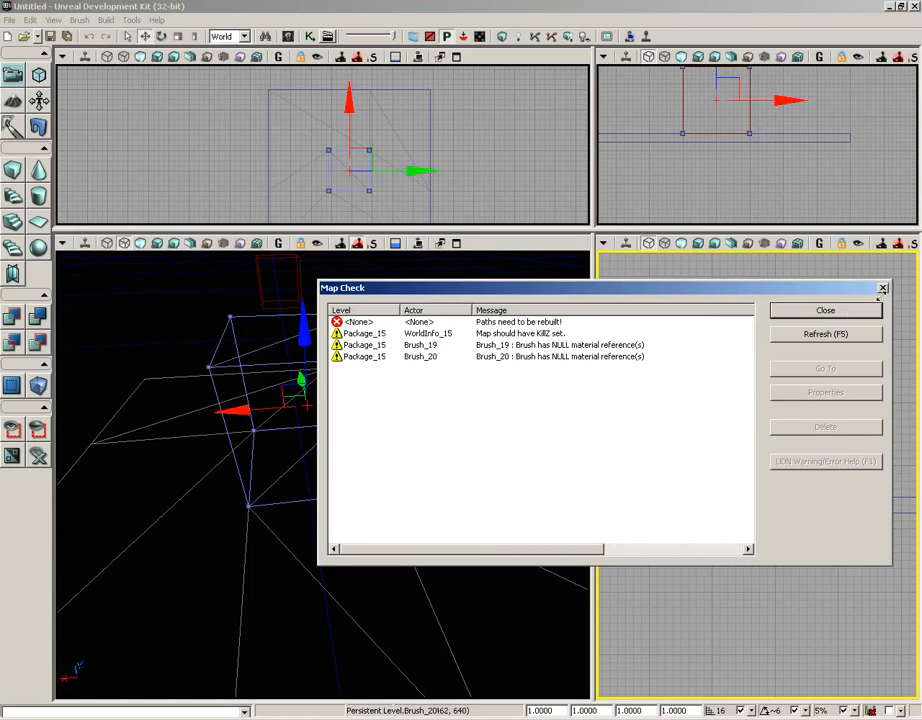
click(882, 288)
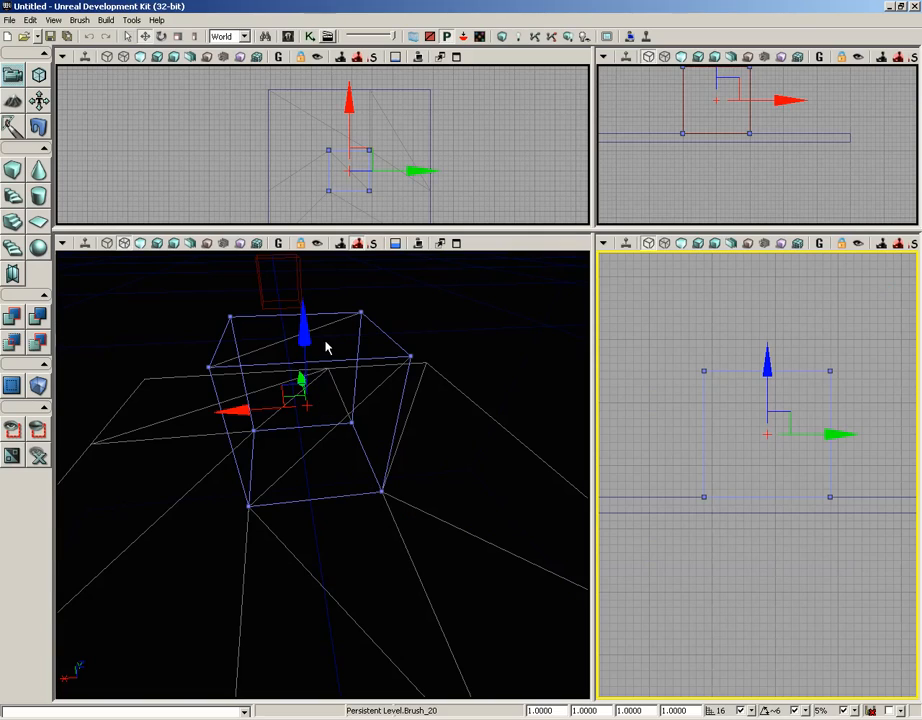
Step: Delete the solid cube and rebuild geometry for the current level
click(377, 339)
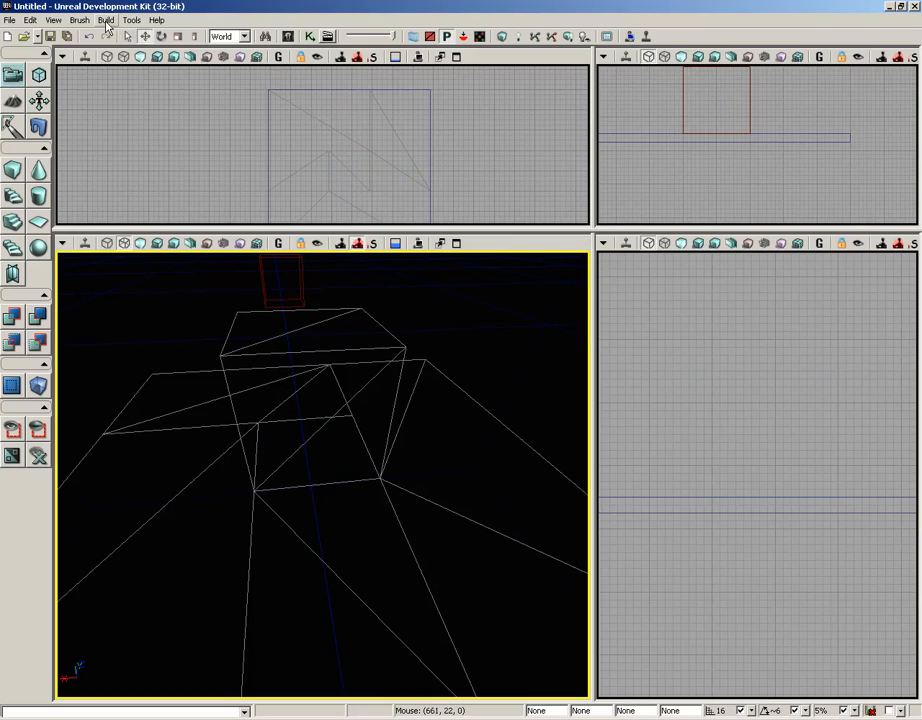
click(107, 20)
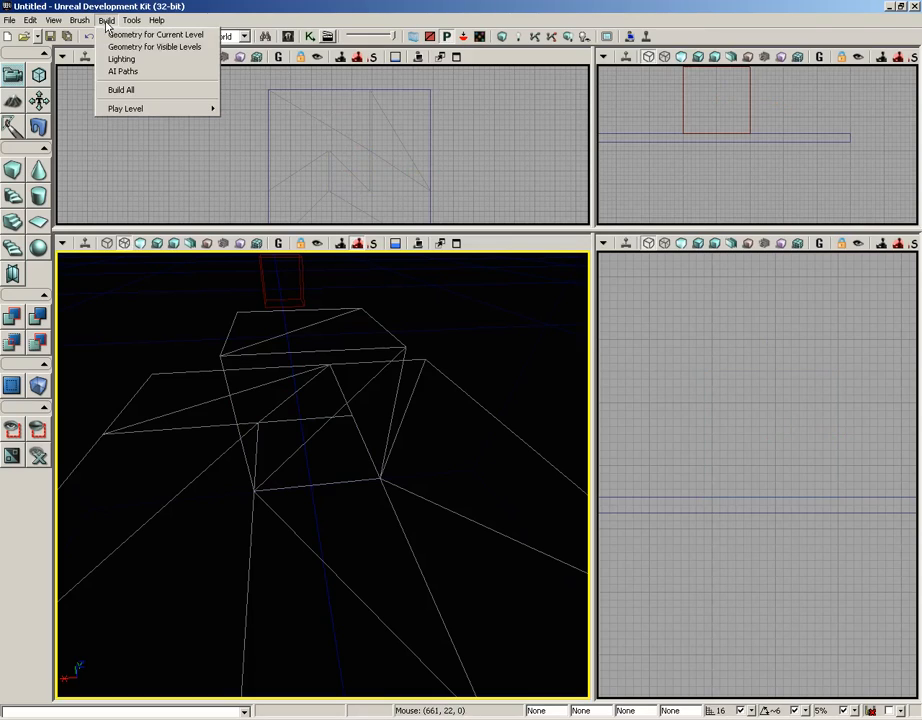
click(110, 34)
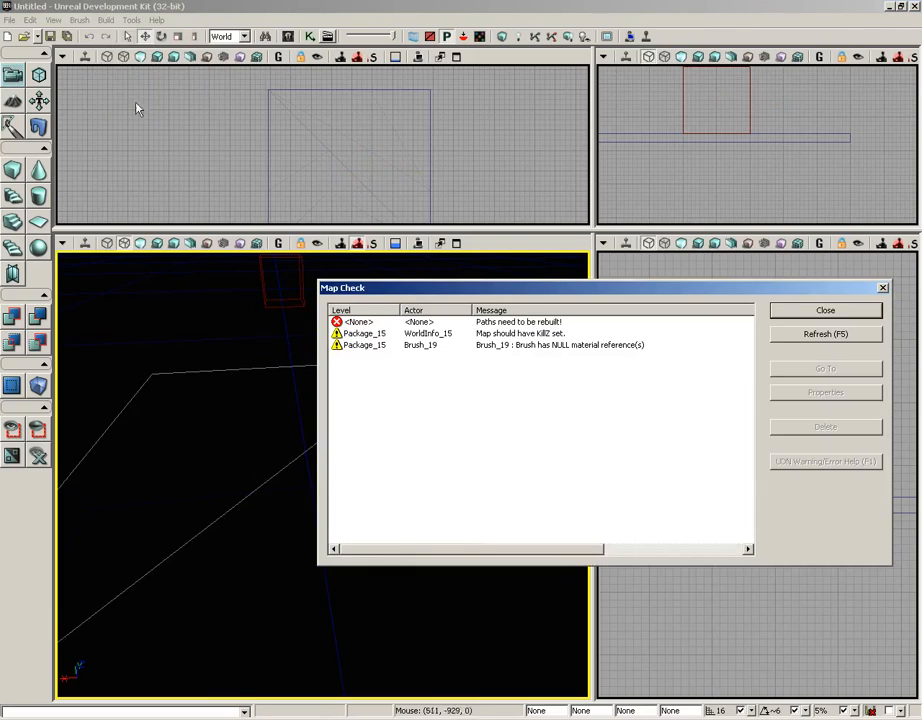
click(815, 310)
Step: Select the builder brush and add it to the level as a Semi-Solid special brush
right_drag(363, 430, 371, 452)
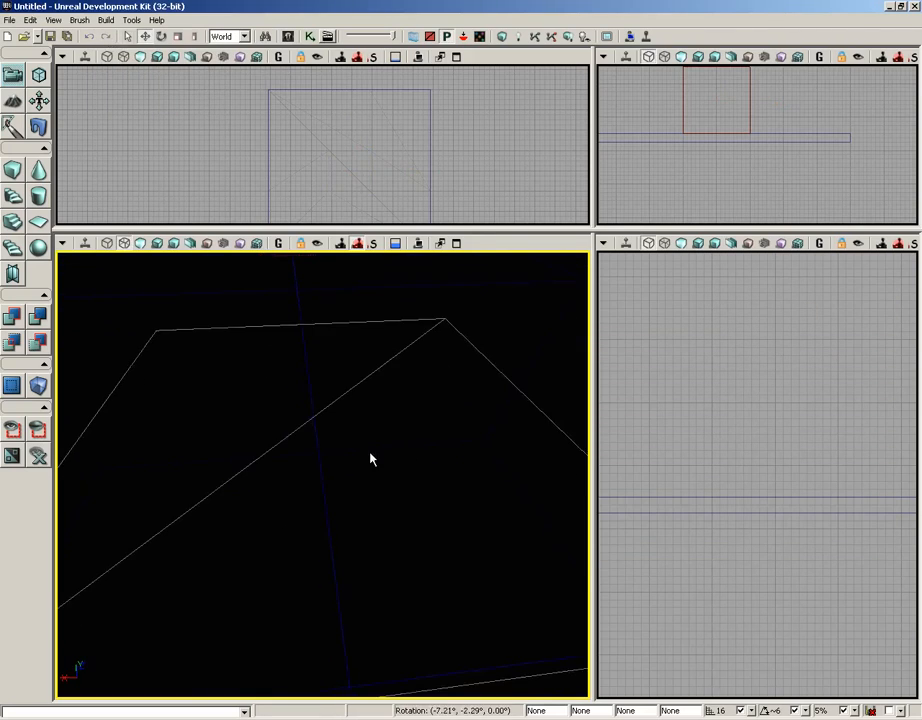
drag(371, 452, 371, 495)
right_drag(371, 495, 376, 380)
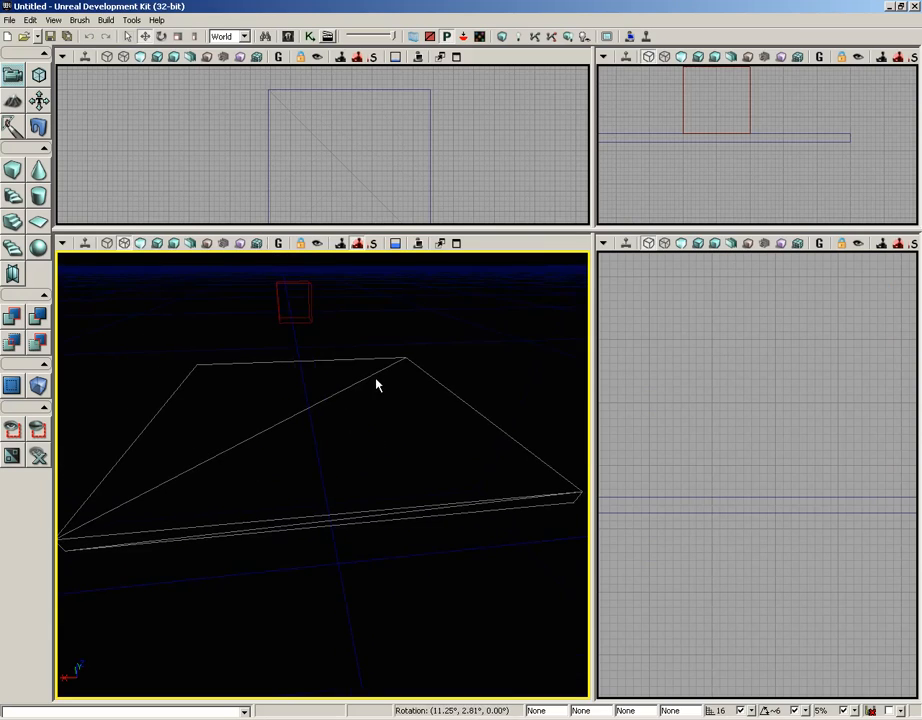
click(305, 303)
scroll(720, 407, down, 3)
right_drag(745, 459, 613, 485)
drag(907, 490, 663, 494)
mouse_move(656, 568)
right_down()
mouse_move(597, 564)
mouse_move(748, 551)
right_up()
scroll(748, 551, up, 1)
scroll(752, 553, up, 2)
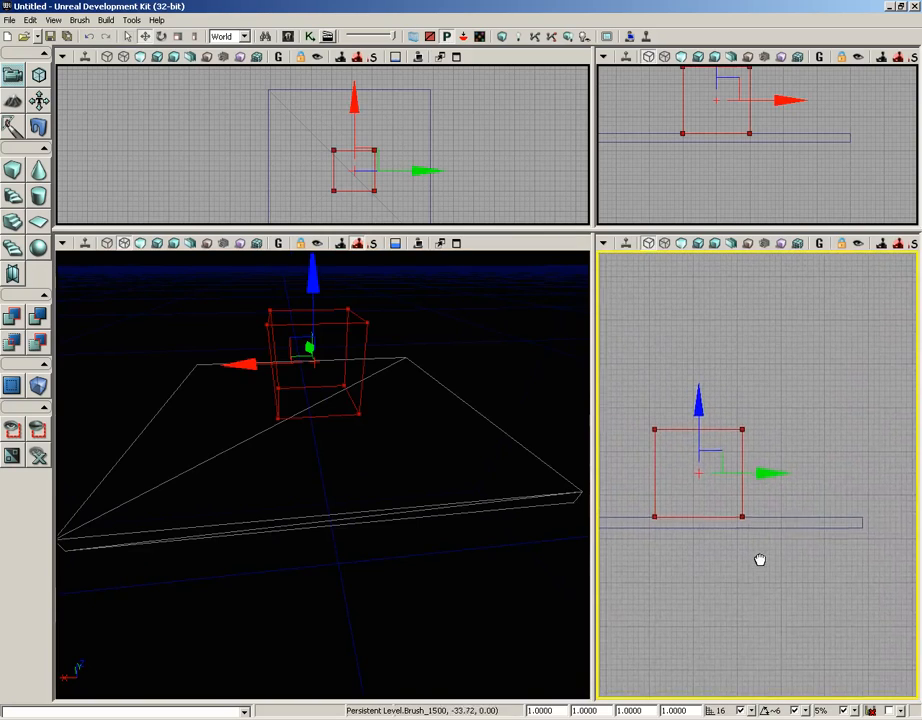
drag(763, 475, 762, 475)
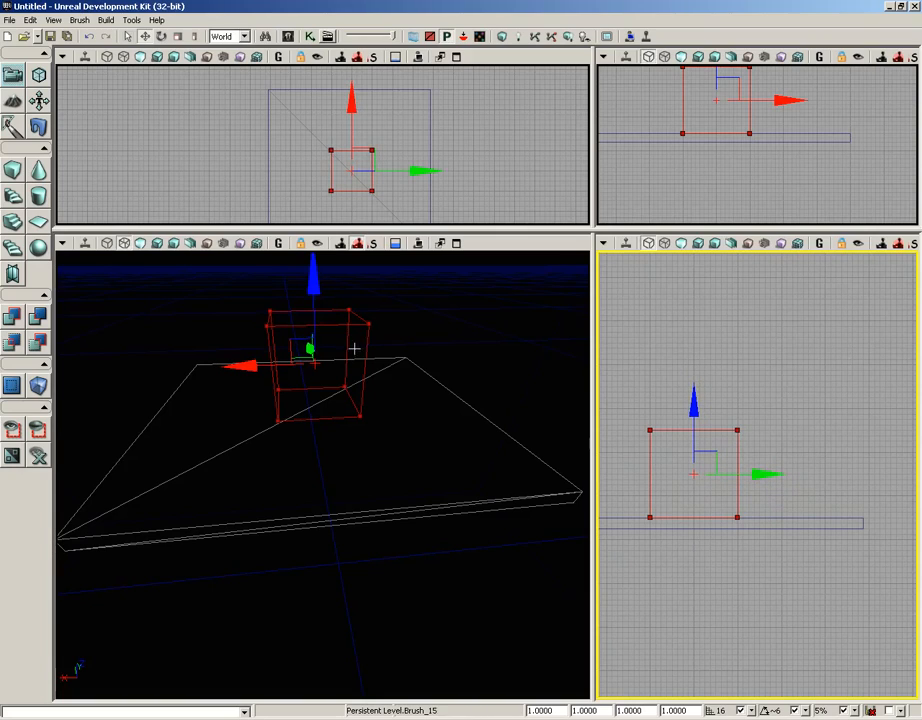
click(106, 21)
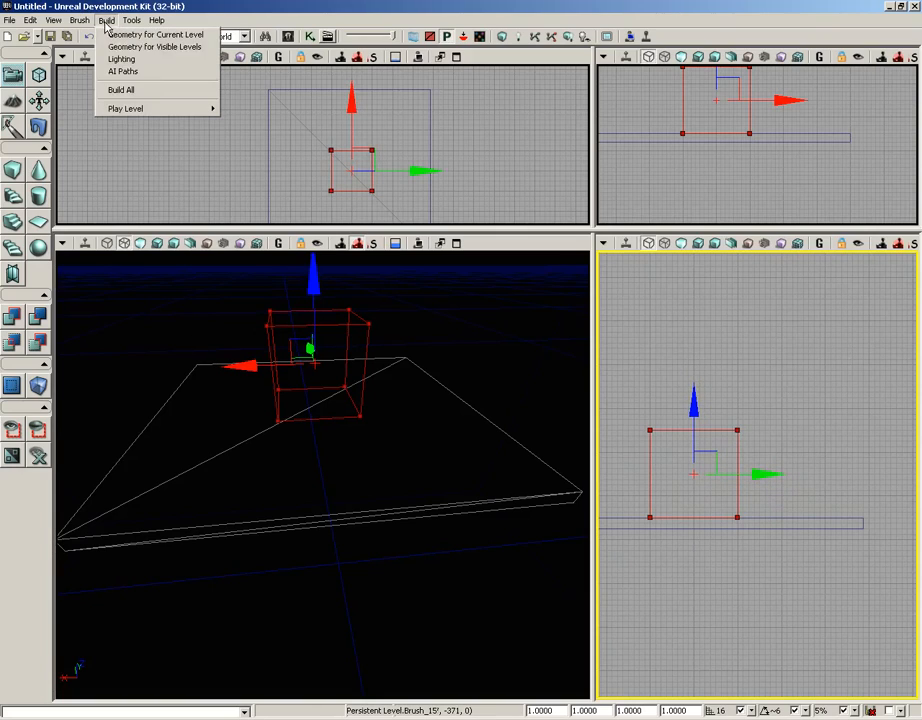
mouse_move(79, 22)
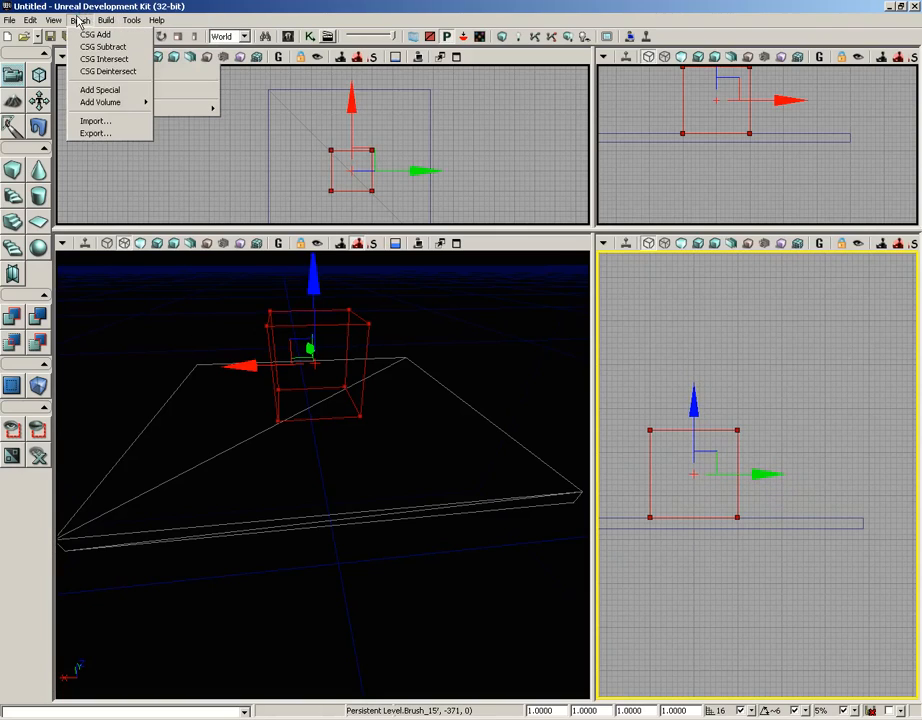
click(98, 89)
click(702, 507)
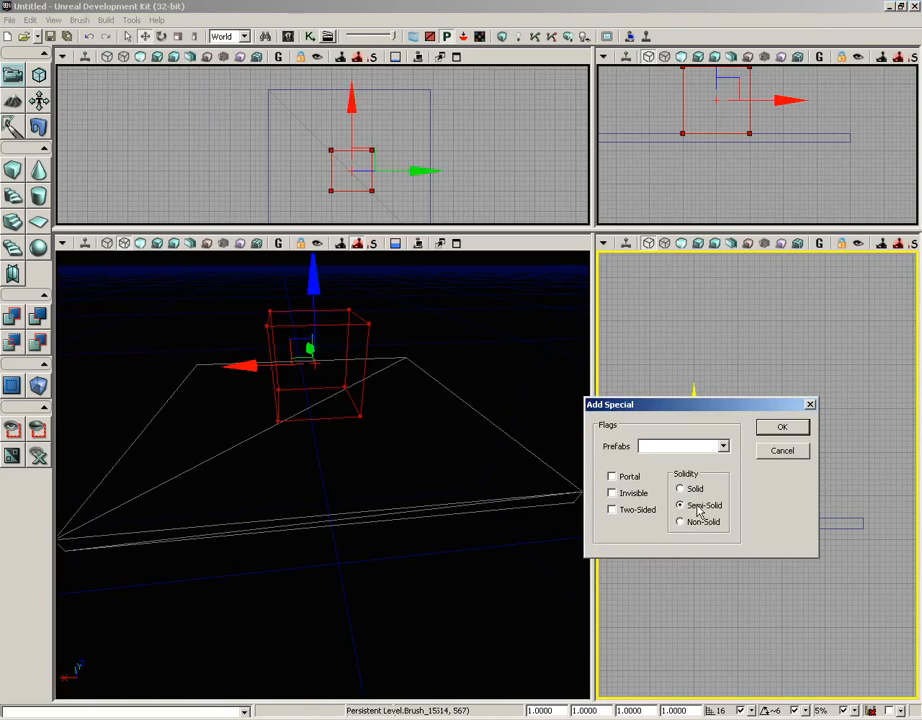
click(781, 430)
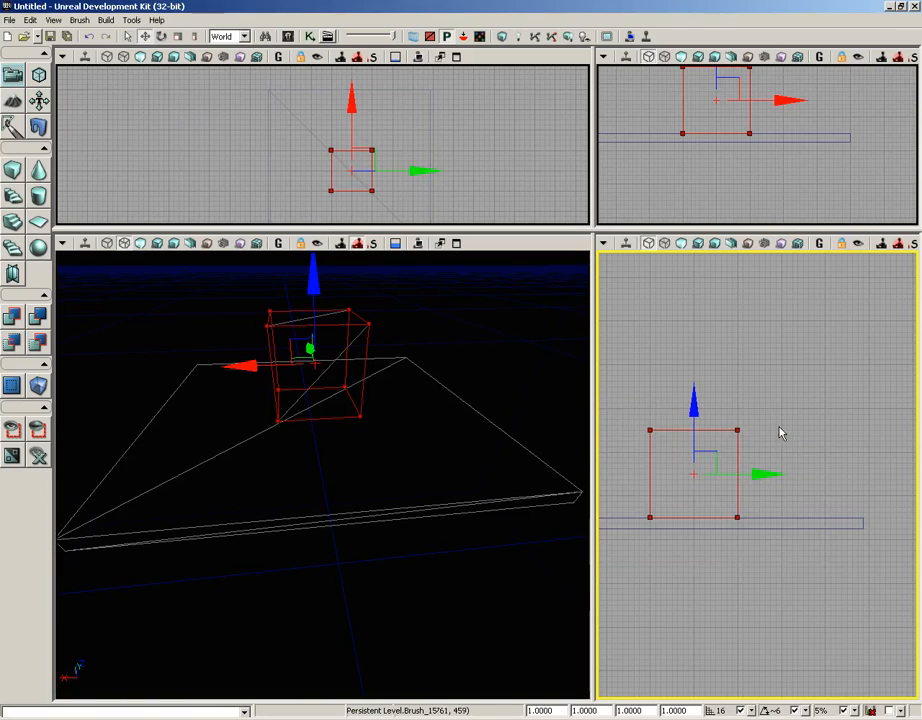
Step: Move the builder brush away from the semi-solid cube
mouse_move(502, 424)
mouse_down()
mouse_move(517, 356)
mouse_move(499, 423)
mouse_move(525, 366)
mouse_move(477, 366)
mouse_up()
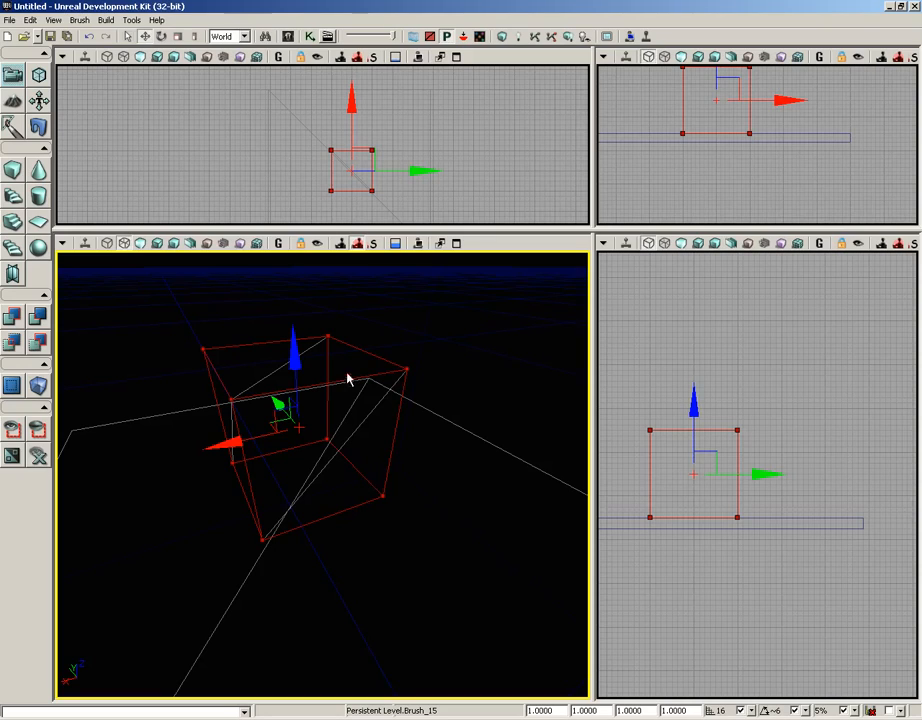
drag(222, 448, 422, 398)
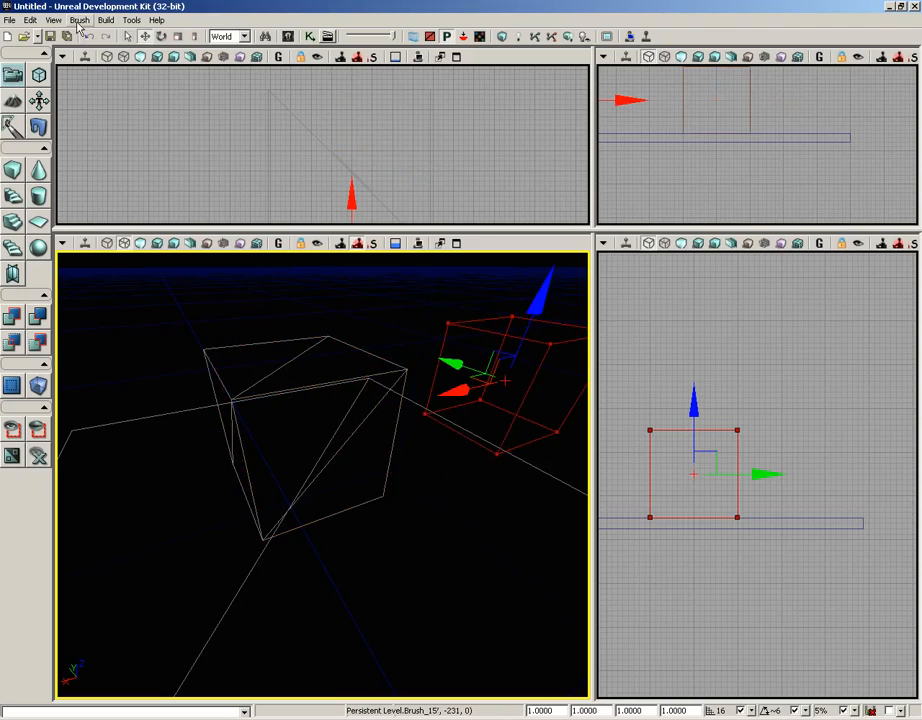
click(79, 20)
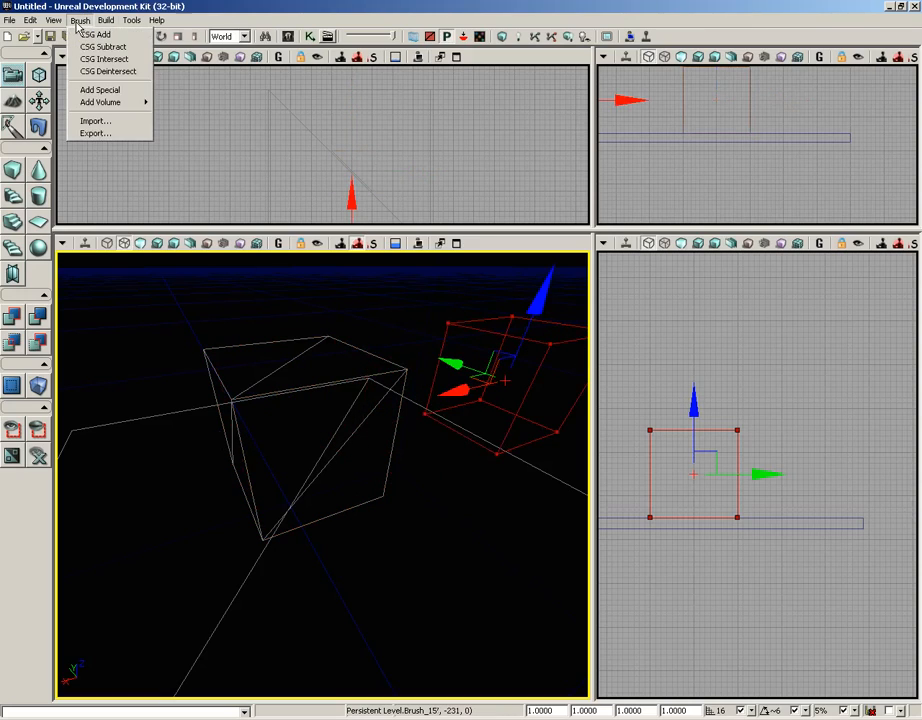
click(84, 90)
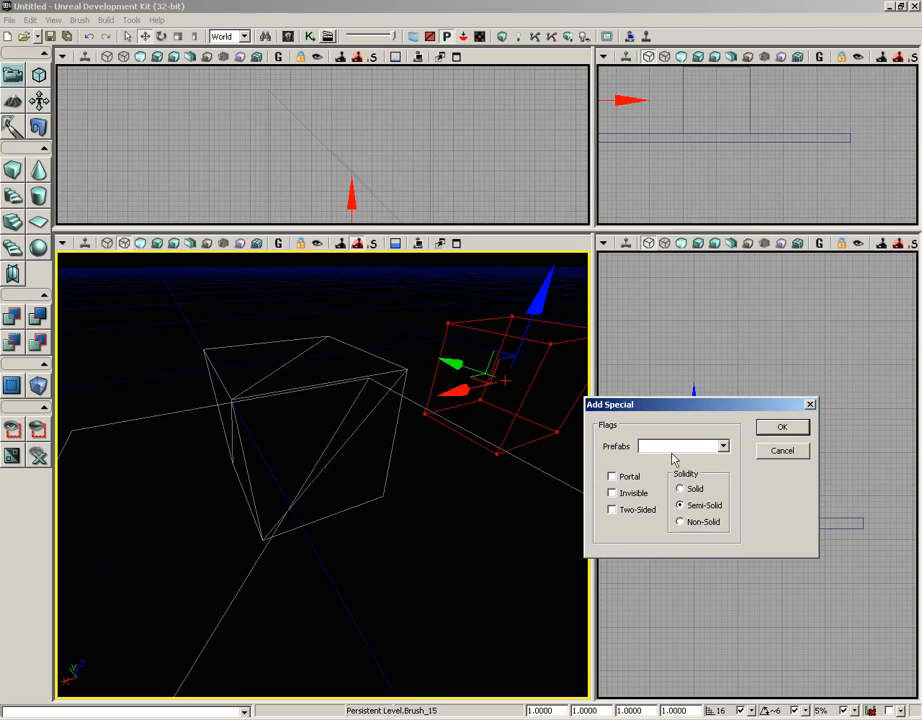
click(800, 452)
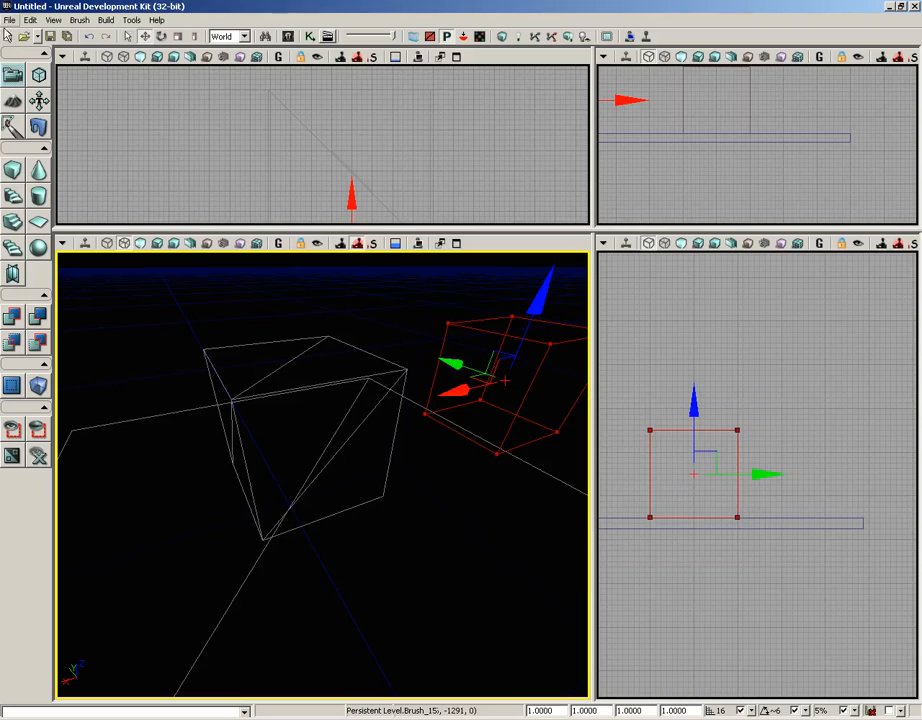
Step: Create a new level with the Additive geometry style
click(9, 20)
click(20, 34)
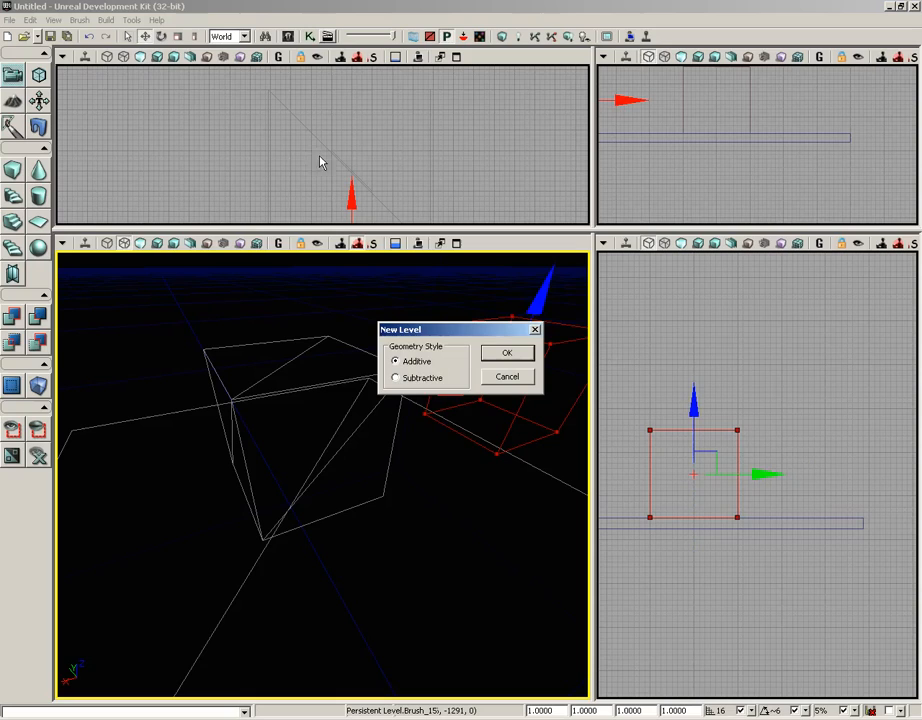
click(522, 356)
click(456, 388)
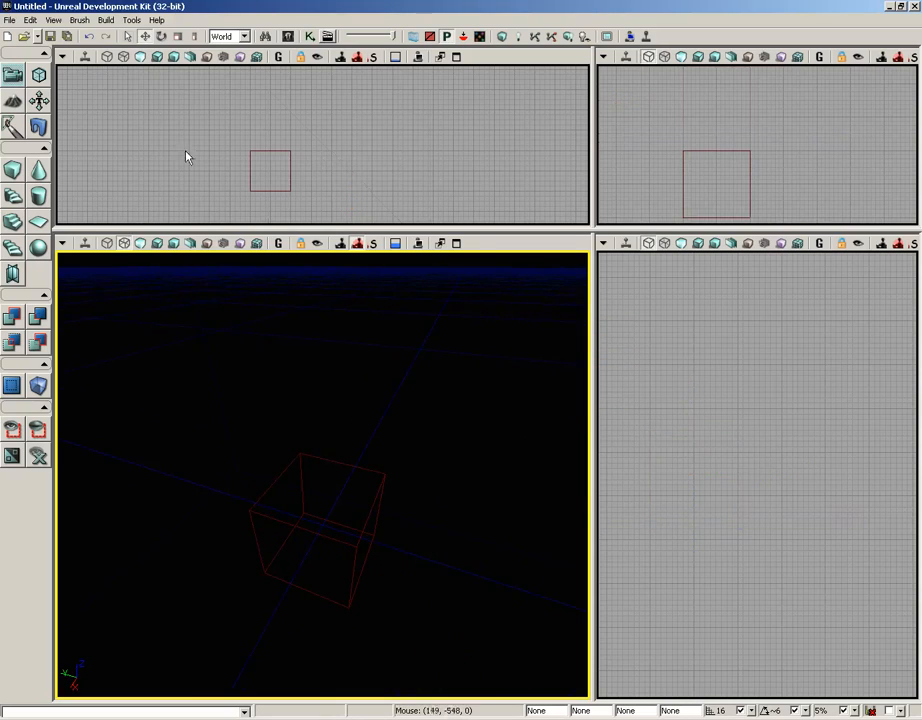
Step: Import ColumnCore.ASE from the export folder as the builder brush, with Merge Faces checked
click(79, 20)
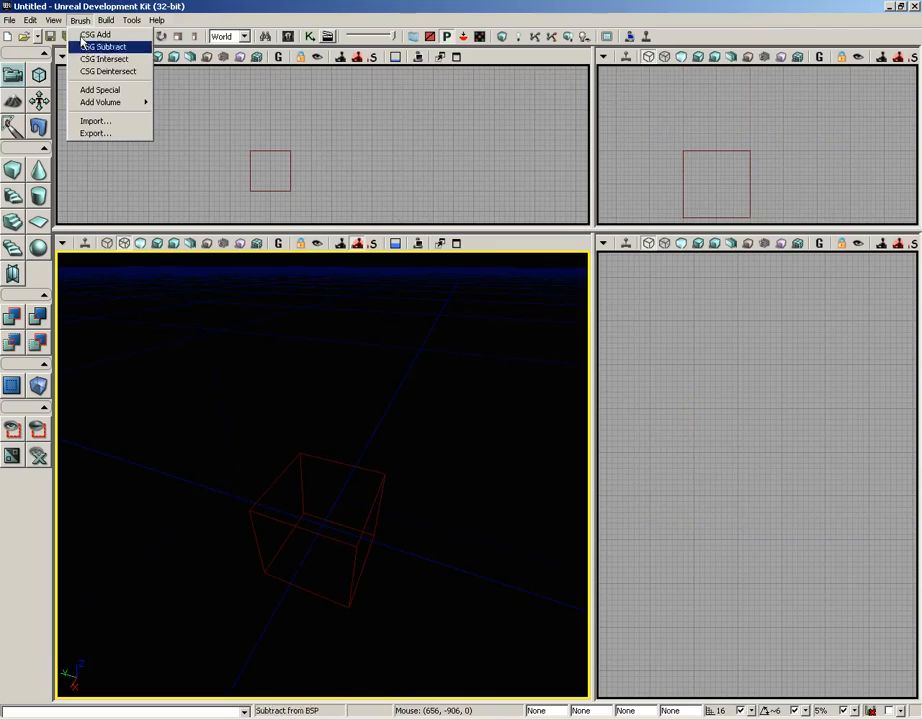
mouse_move(93, 112)
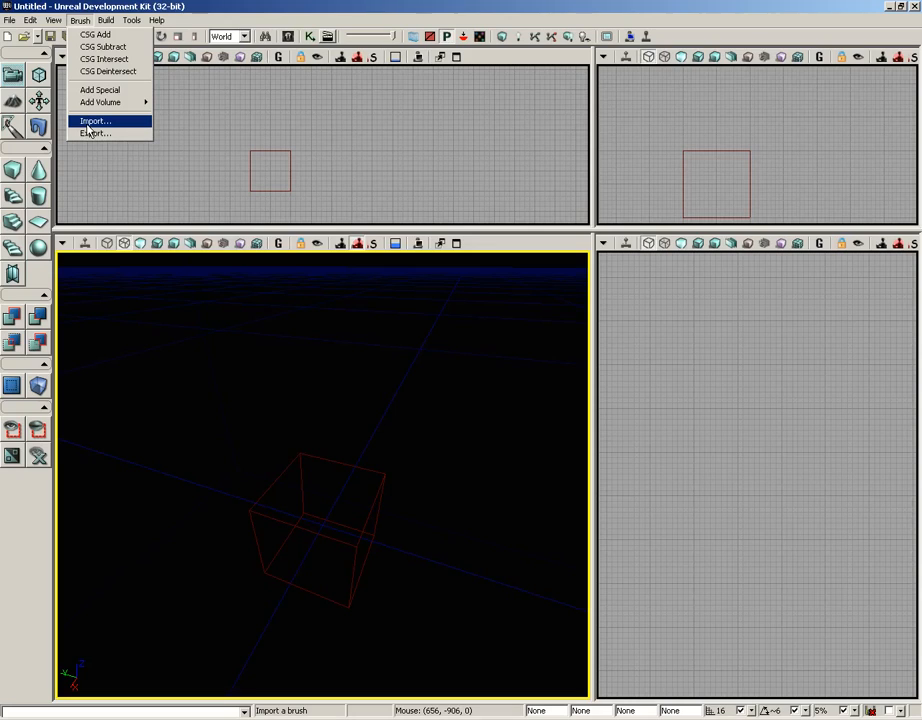
click(85, 122)
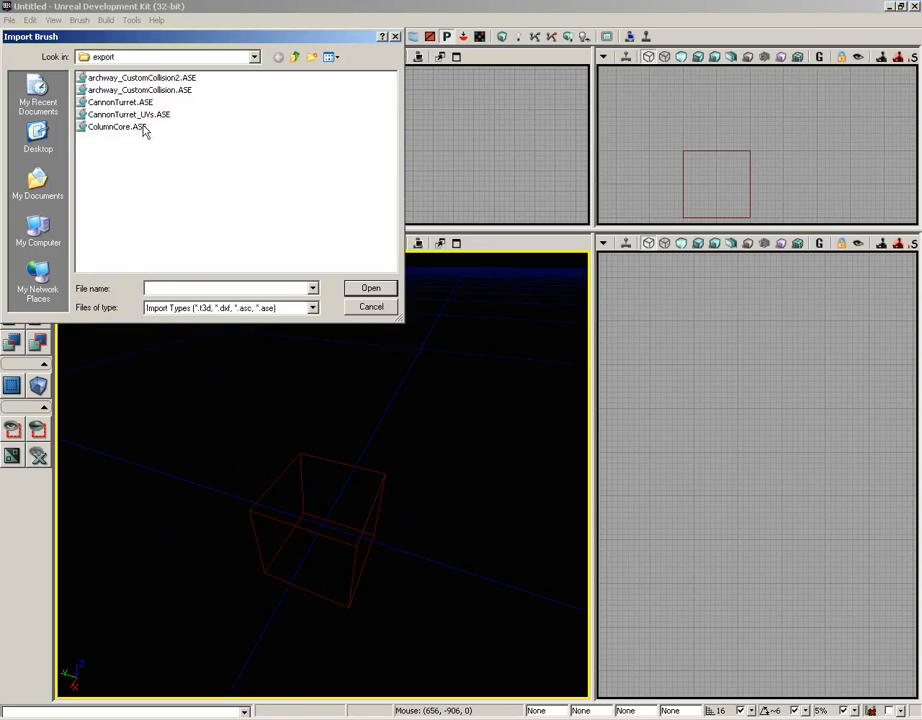
click(97, 129)
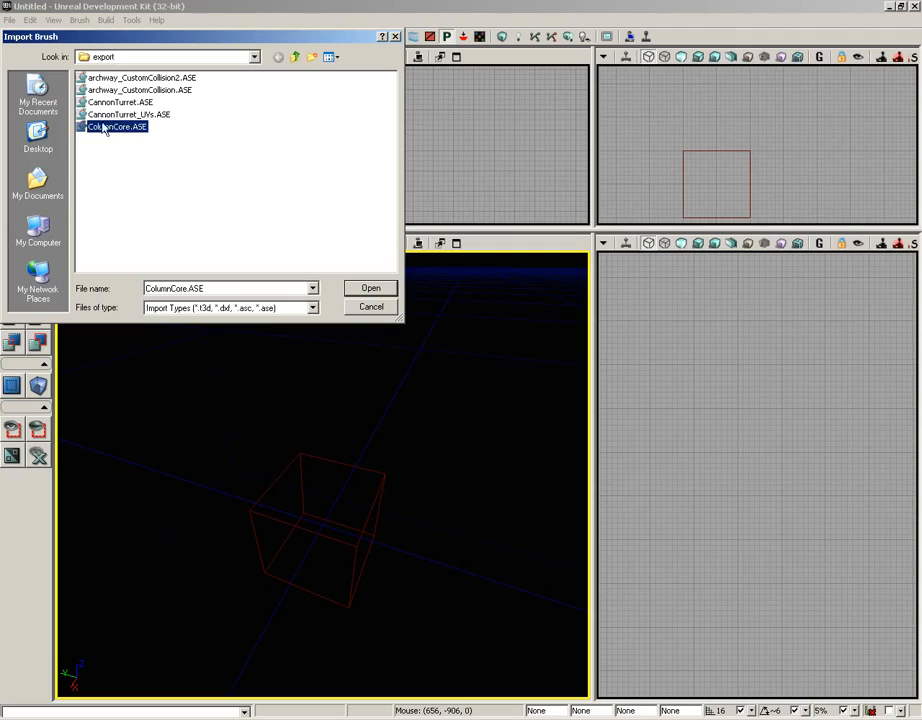
click(386, 291)
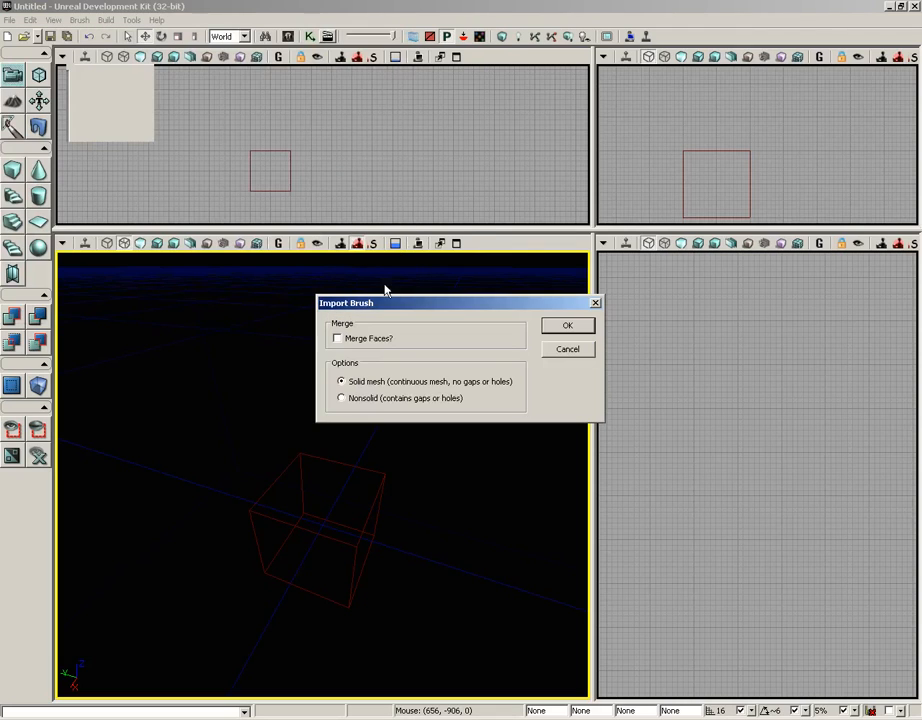
click(368, 338)
click(567, 328)
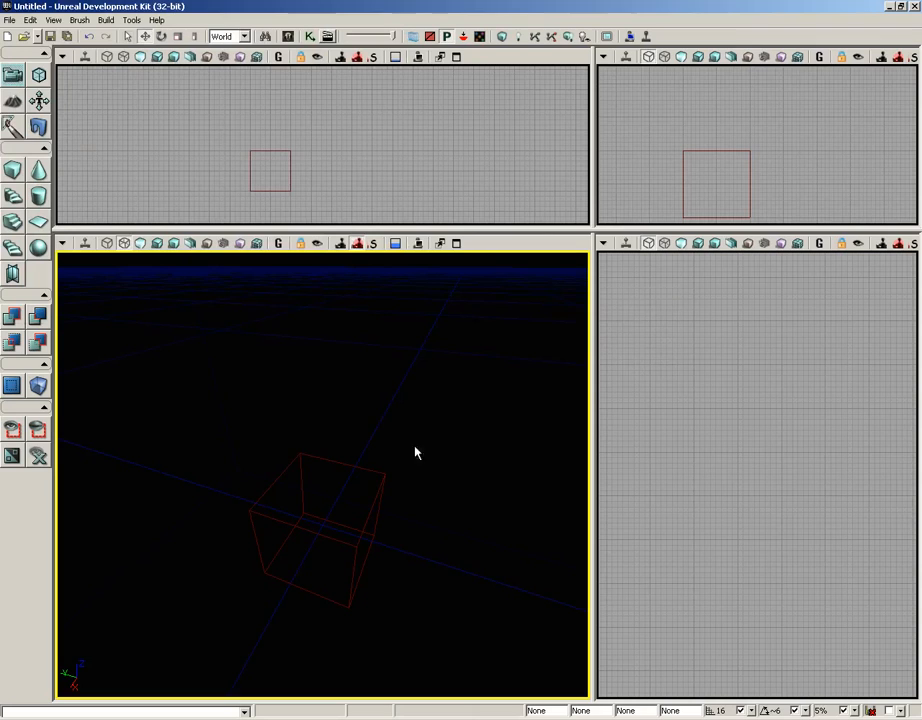
Step: Select the imported column builder brush and examine it in the perspective viewport
click(377, 500)
drag(392, 460, 385, 418)
right_drag(385, 418, 389, 456)
drag(390, 462, 387, 467)
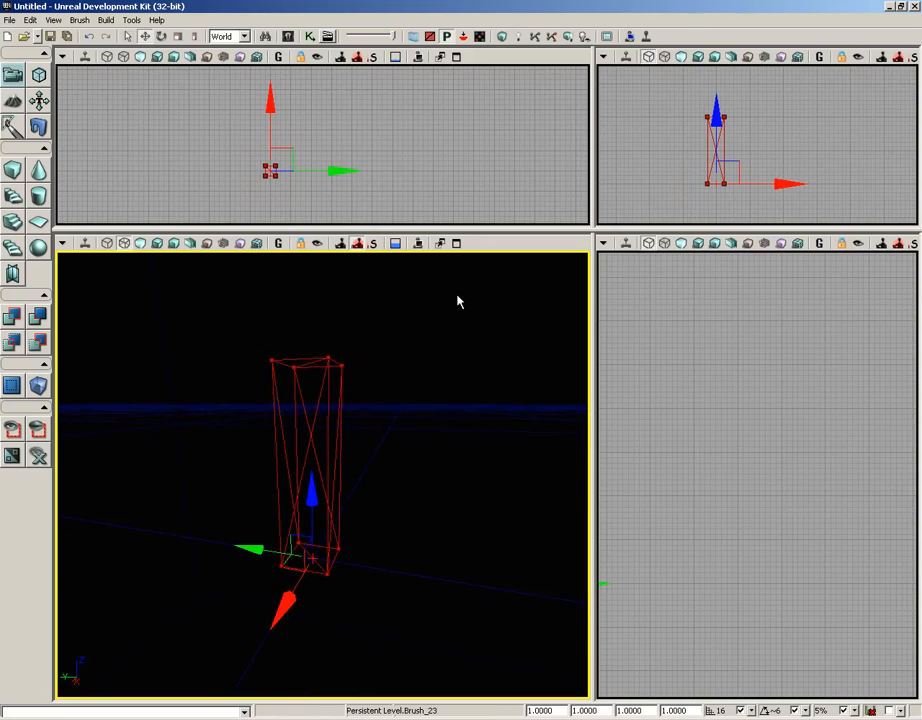
click(82, 22)
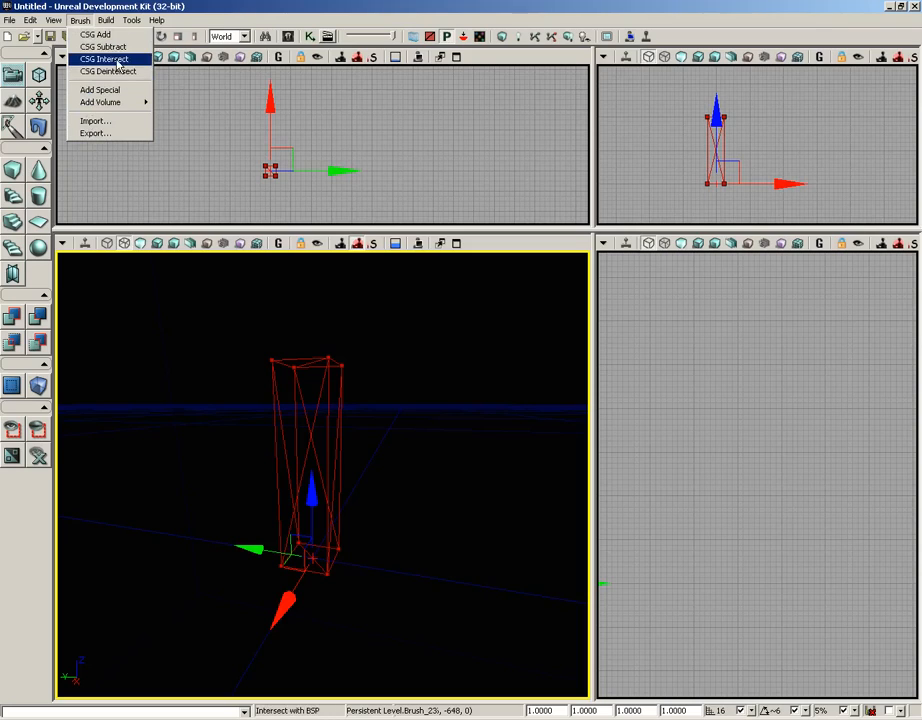
mouse_move(99, 105)
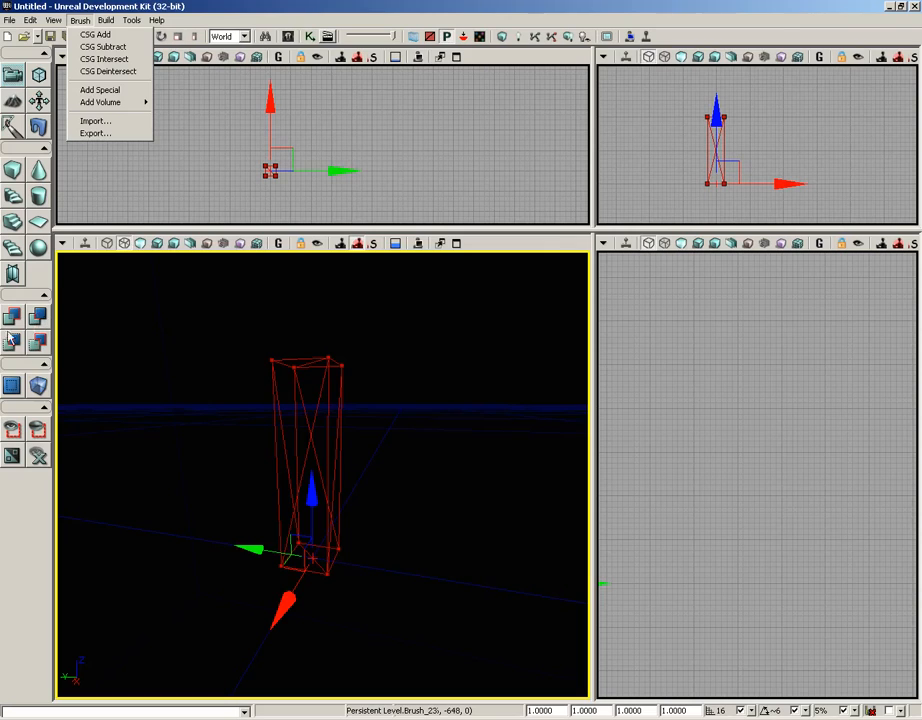
drag(170, 357, 173, 360)
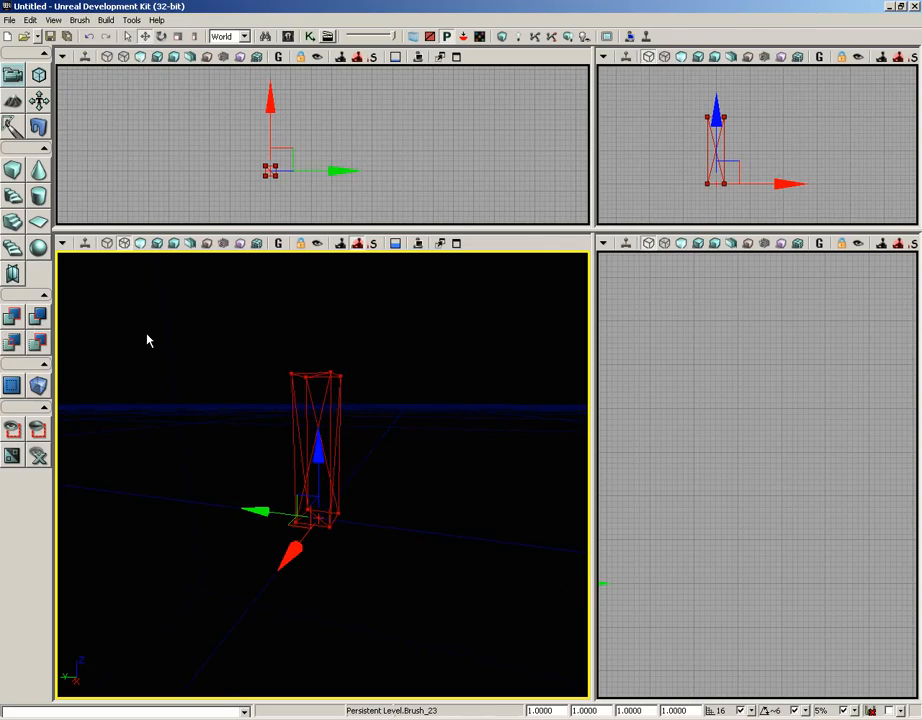